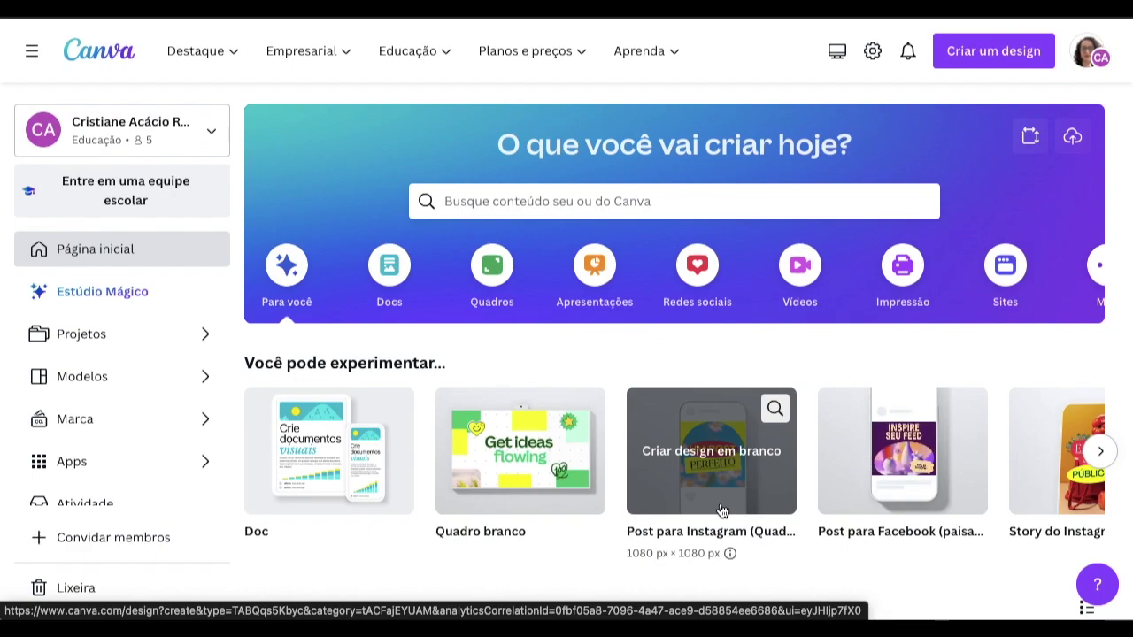
- Search the design types for "crachá" and create a blank employee ID badge (Crachá de identificação de funcionário) design
left_click(981, 55)
type("c")
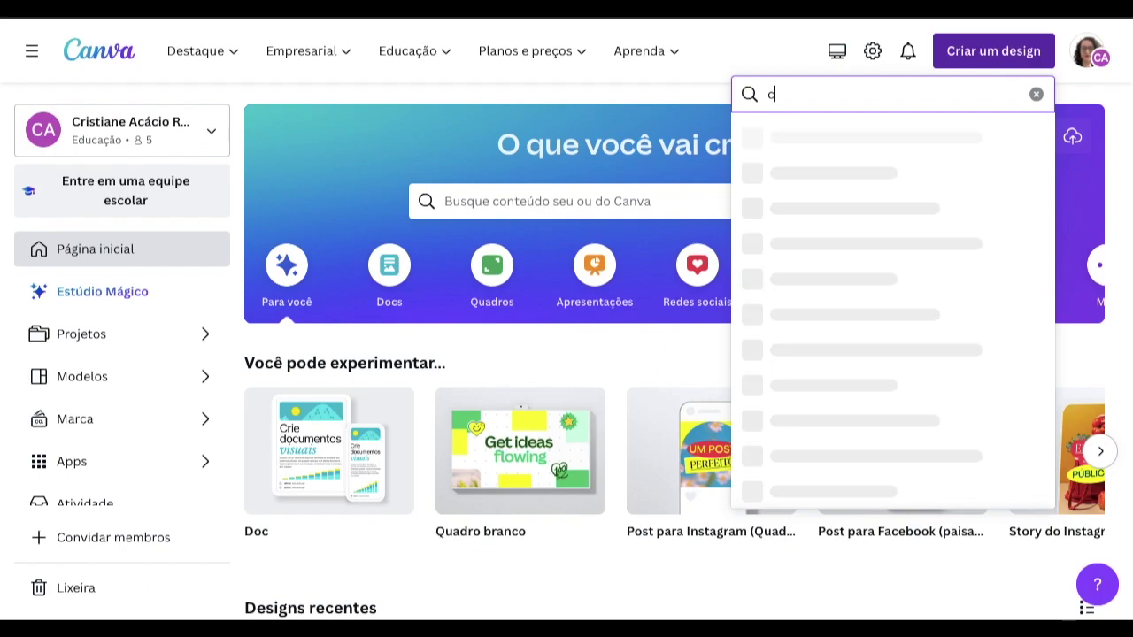
type("rachá")
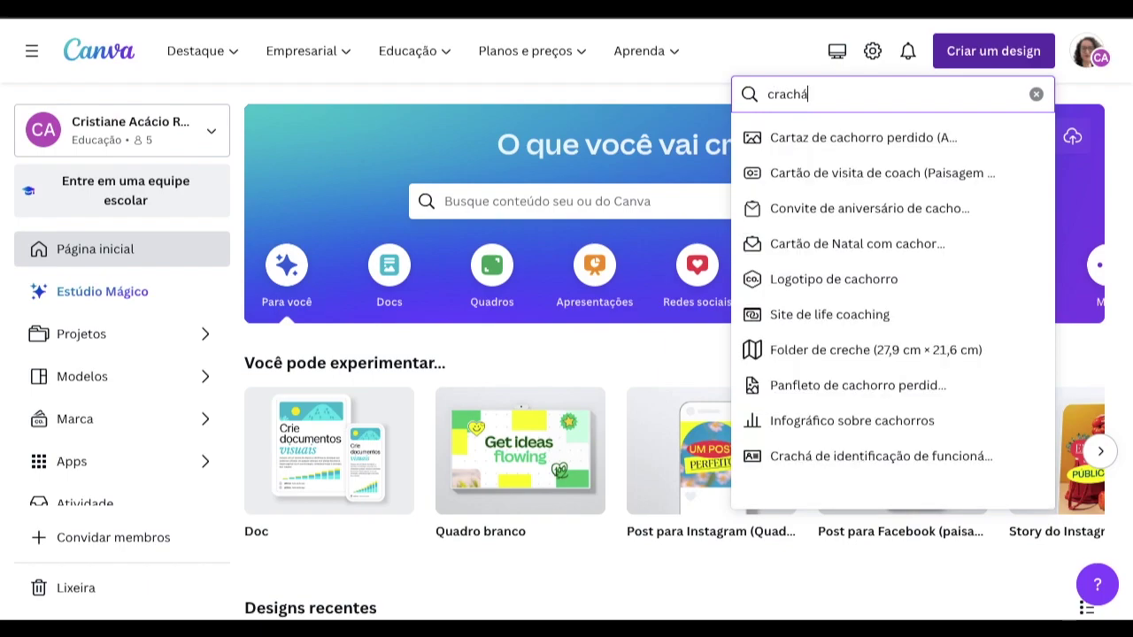
left_click(809, 458)
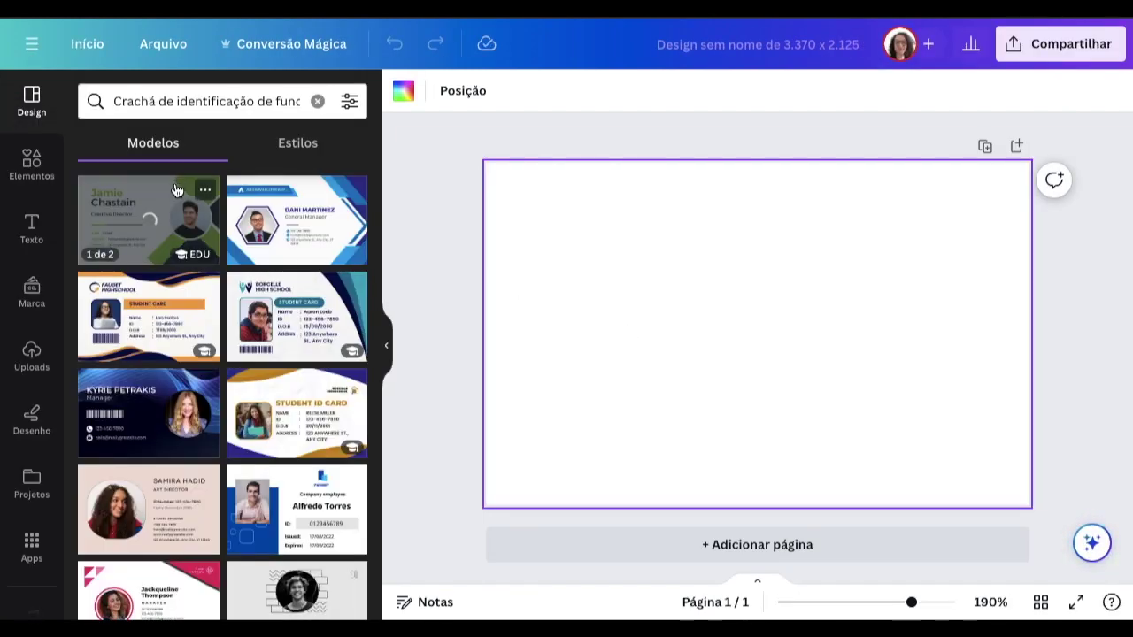
- Browse the ready-made employee ID badge templates for layout ideas
scroll(259, 518, "down", 2)
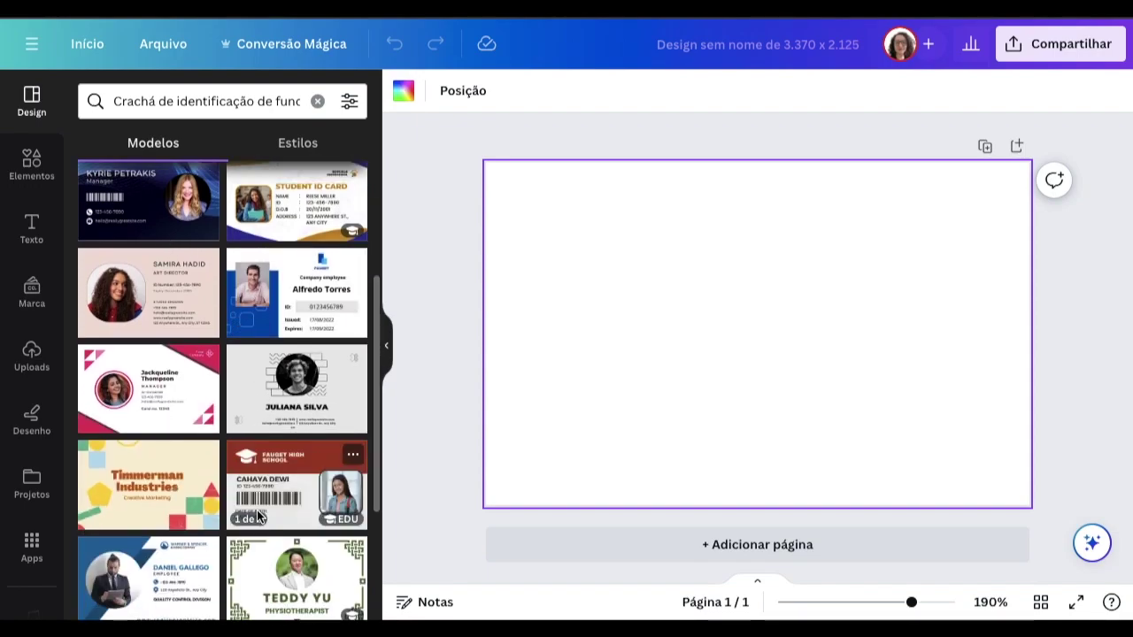
scroll(258, 516, "down", 1)
scroll(257, 510, "down", 5)
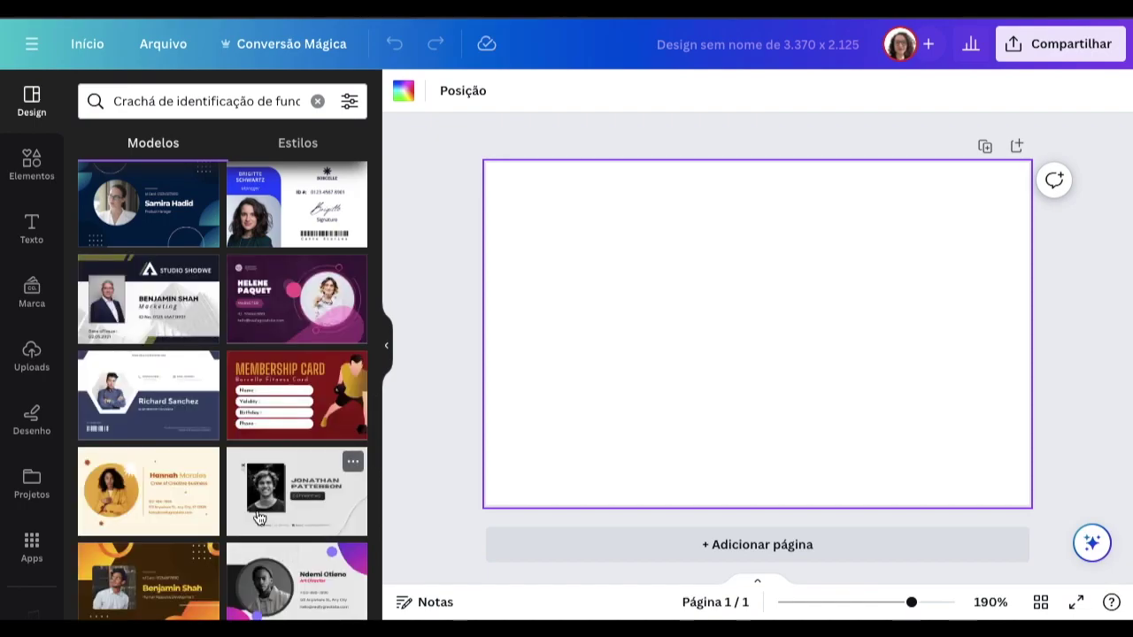
scroll(258, 518, "down", 4)
scroll(259, 518, "down", 1)
scroll(258, 518, "down", 1)
scroll(259, 518, "up", 1)
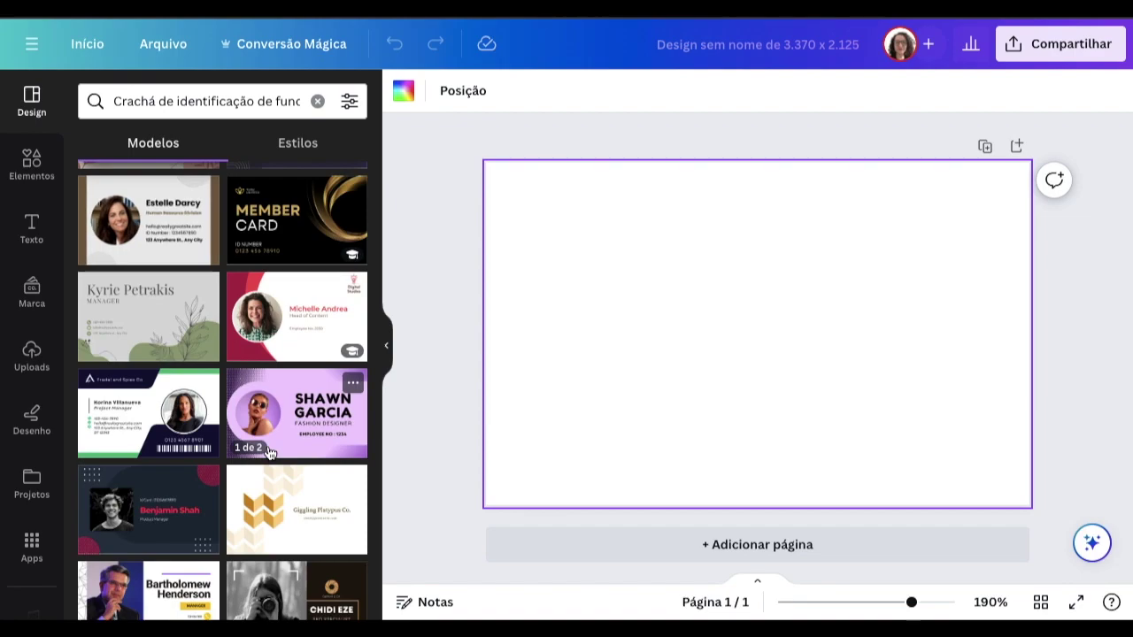
scroll(270, 453, "down", 2)
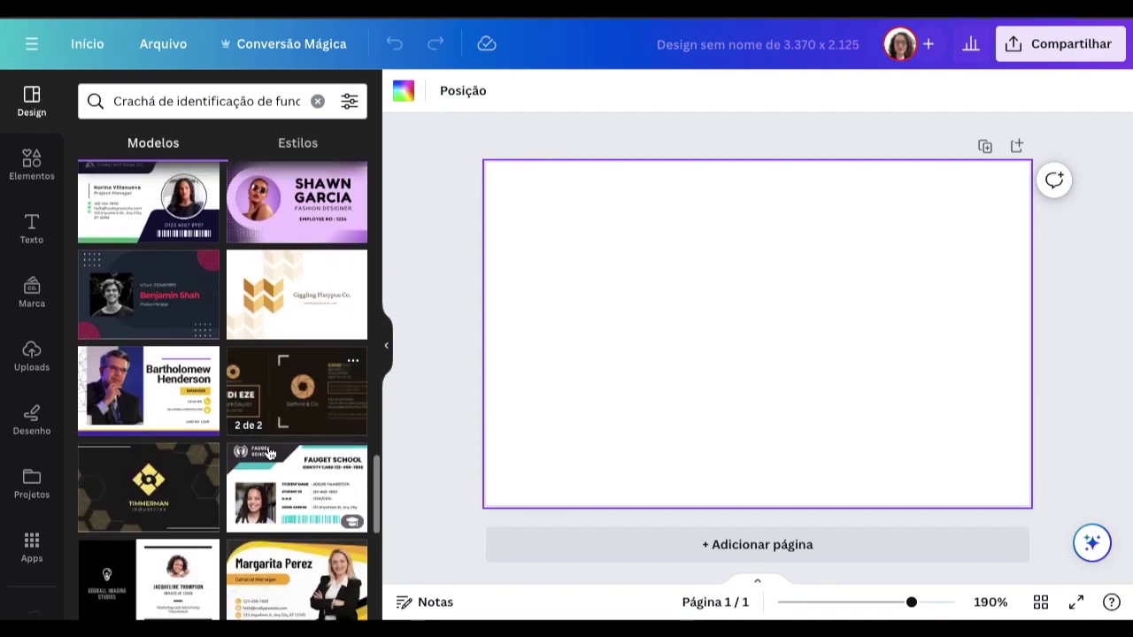
scroll(268, 453, "down", 5)
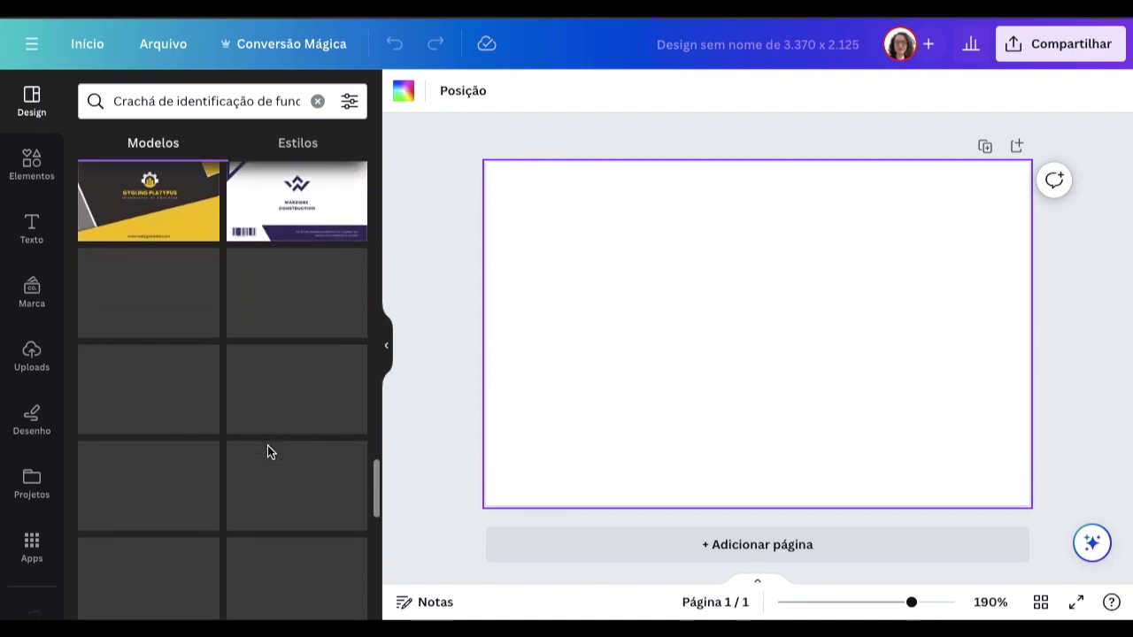
scroll(270, 453, "down", 3)
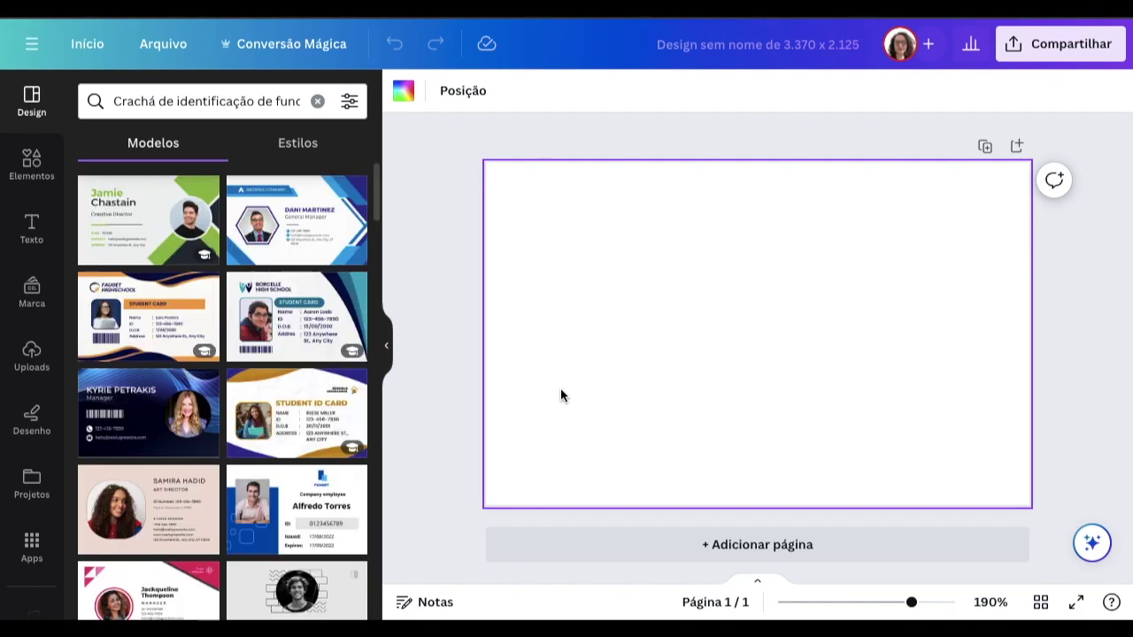
- Add a circular photo frame to the badge, shrink it and place it horizontally centred in the upper half
left_click(27, 164)
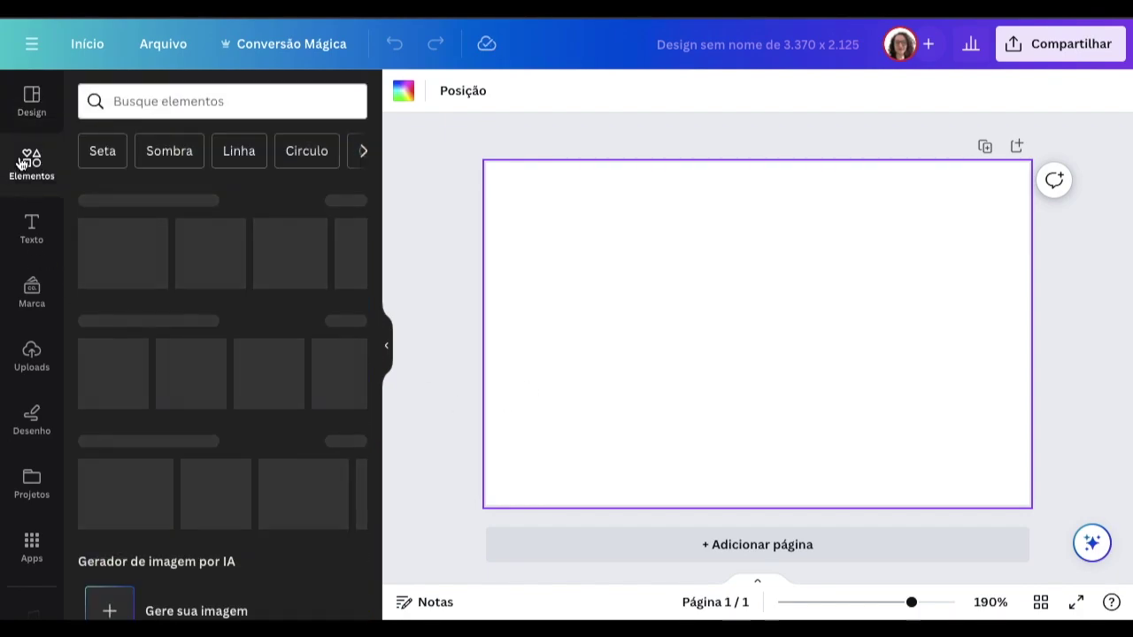
scroll(297, 435, "down", 10)
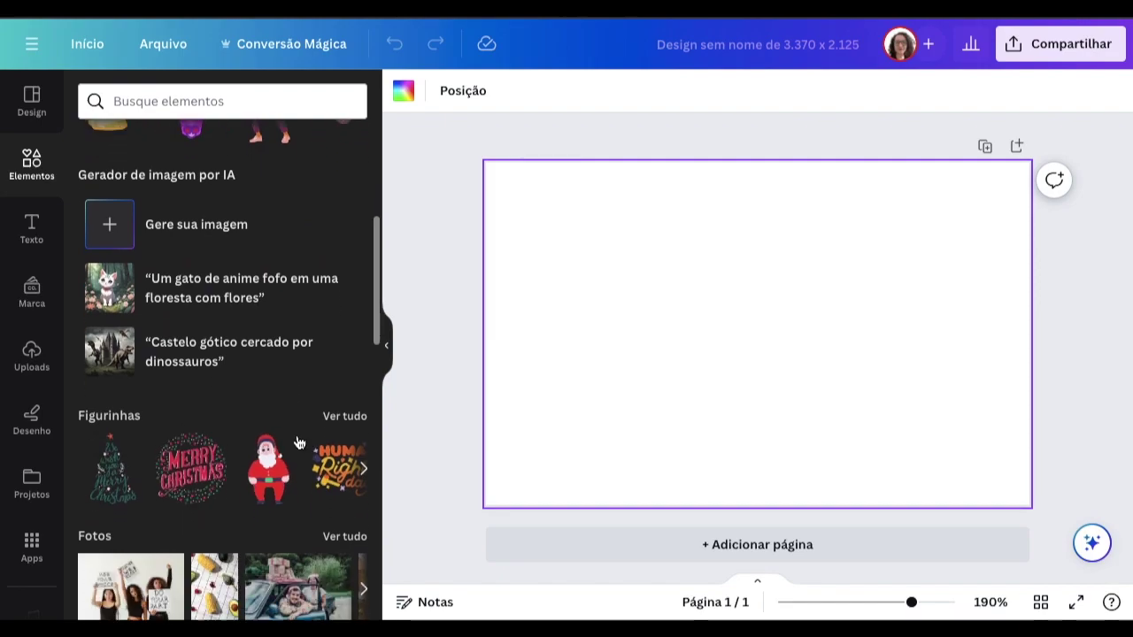
scroll(296, 435, "down", 4)
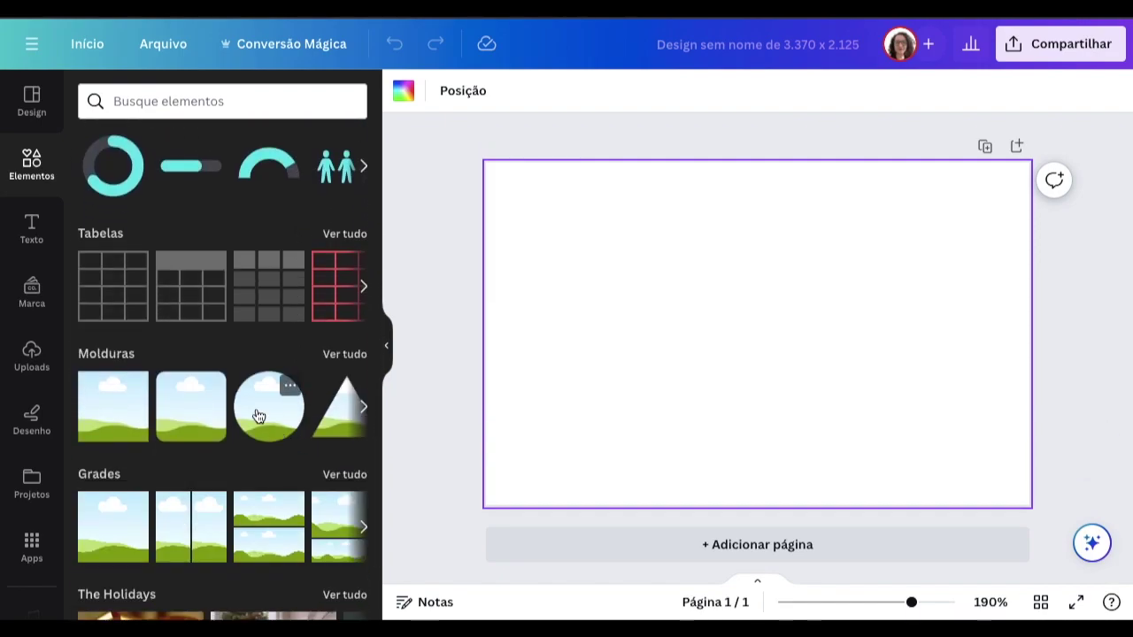
left_click(258, 416)
left_click_drag(721, 349, 612, 301)
left_click_drag(698, 372, 657, 333)
left_click_drag(566, 263, 733, 263)
- Add a circle shape, enlarge it slightly beyond the photo frame and centre it over the frame
scroll(80, 261, "up", 10)
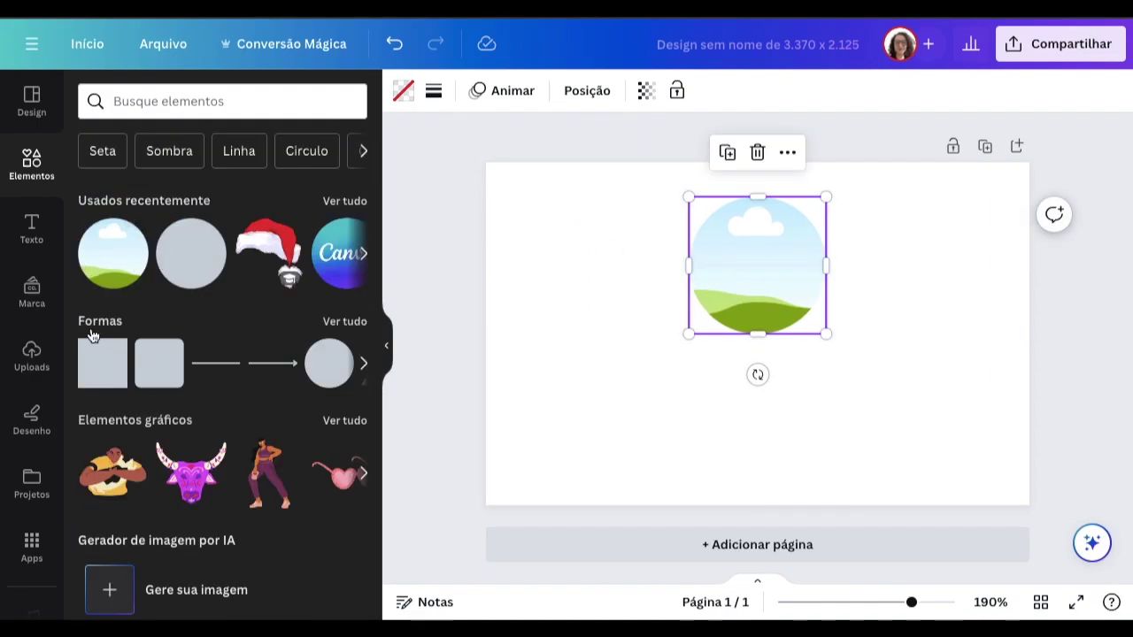
left_click(330, 363)
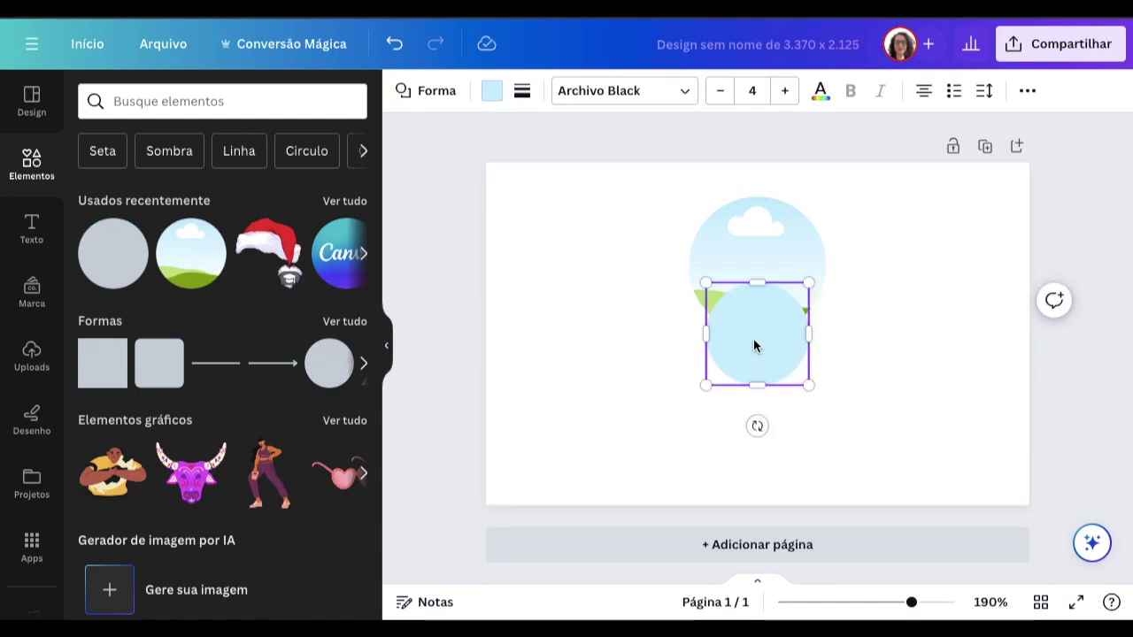
left_click_drag(754, 346, 738, 266)
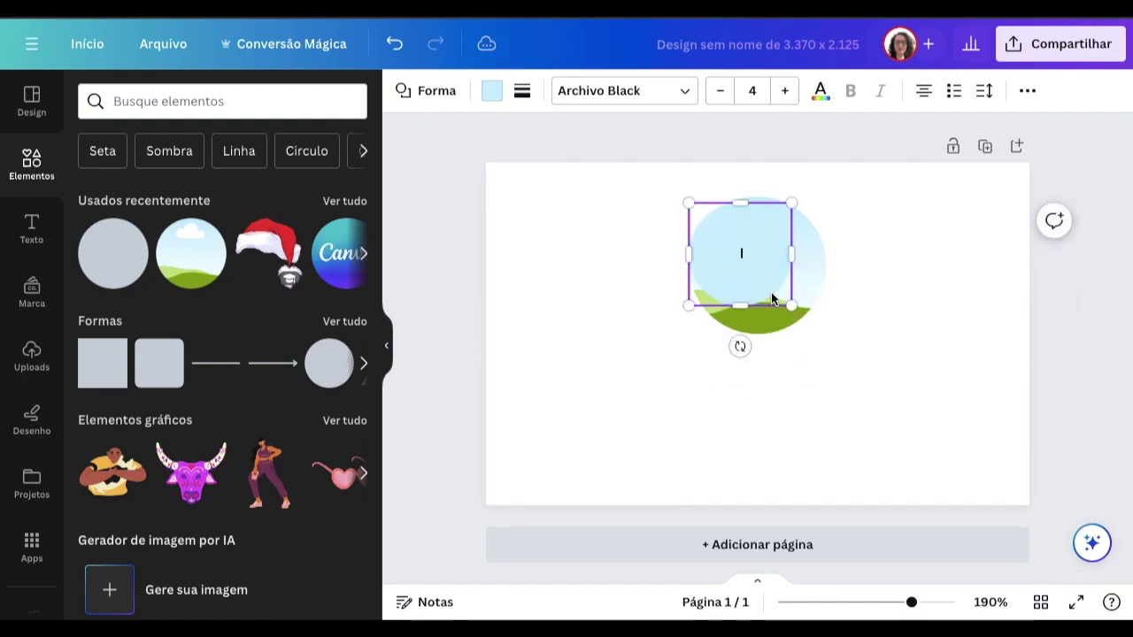
mouse_move(791, 305)
left_mouse_down()
mouse_move(819, 342)
mouse_move(775, 306)
left_mouse_up()
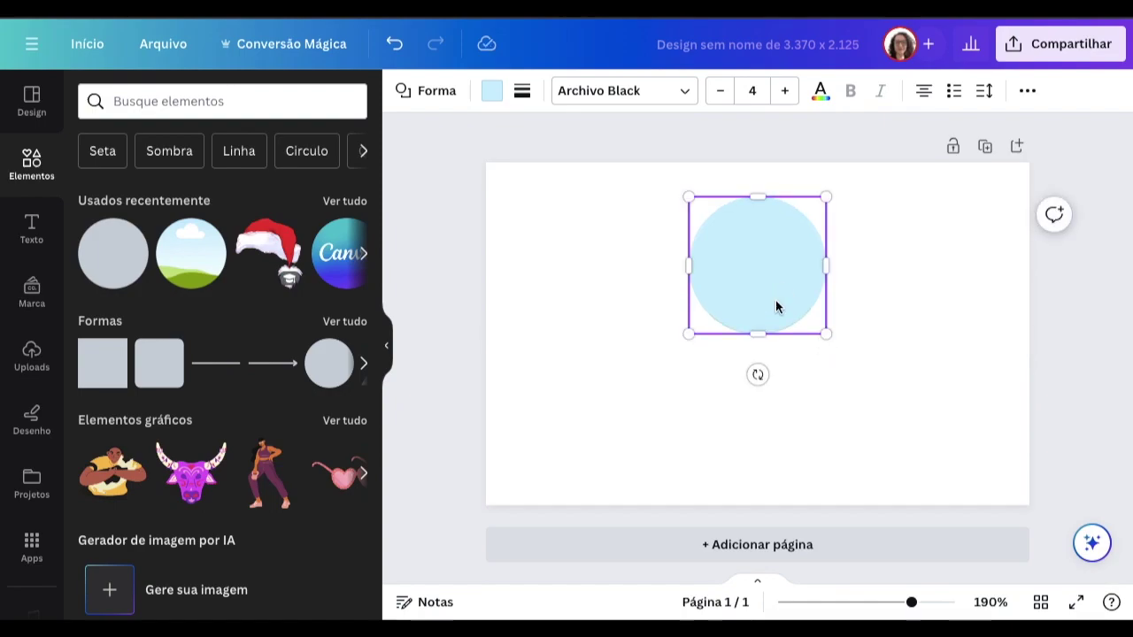
left_click_drag(826, 334, 855, 361)
left_click_drag(784, 328, 771, 313)
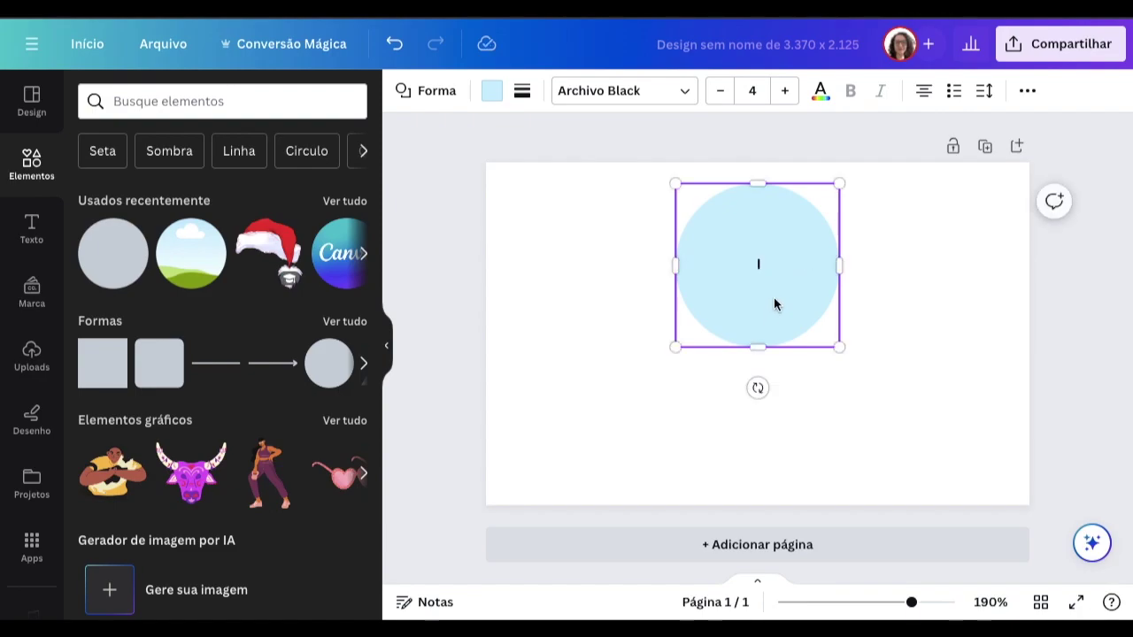
right_click(757, 221)
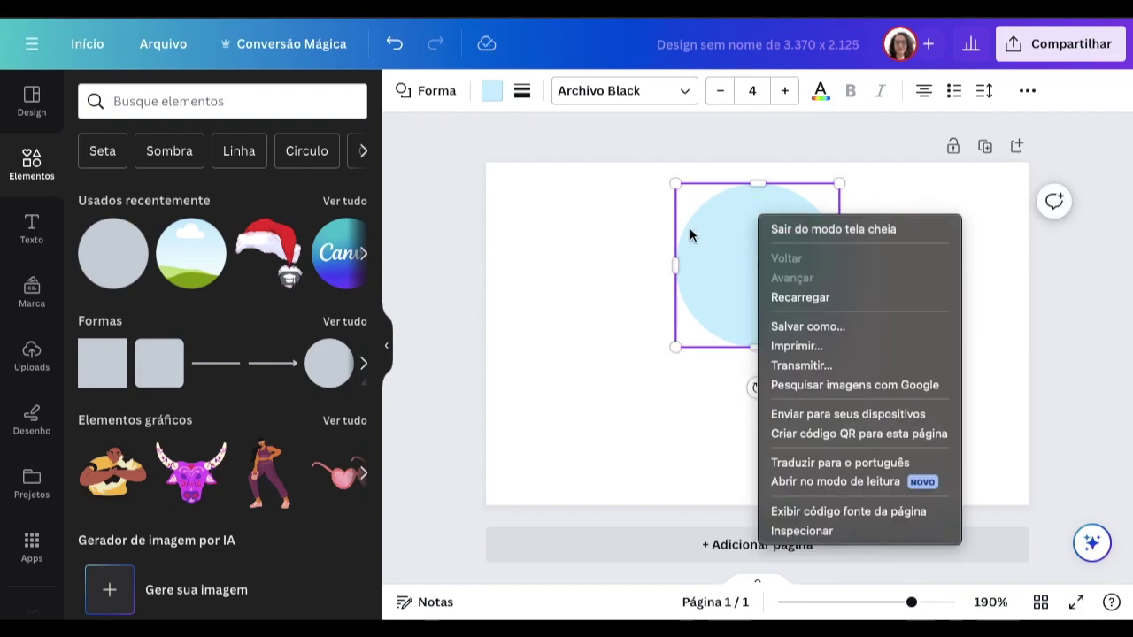
left_click(618, 239)
left_click(617, 234)
- Send the light blue circle one layer back, behind the photo frame, and fill it with the brand purple
right_click(764, 230)
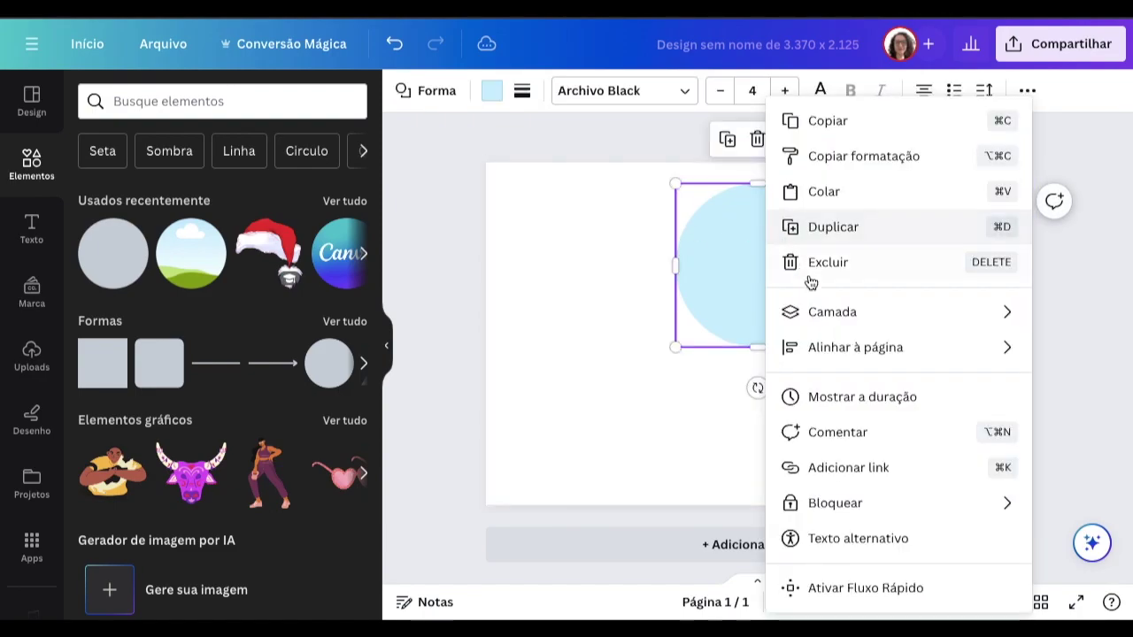
mouse_move(828, 326)
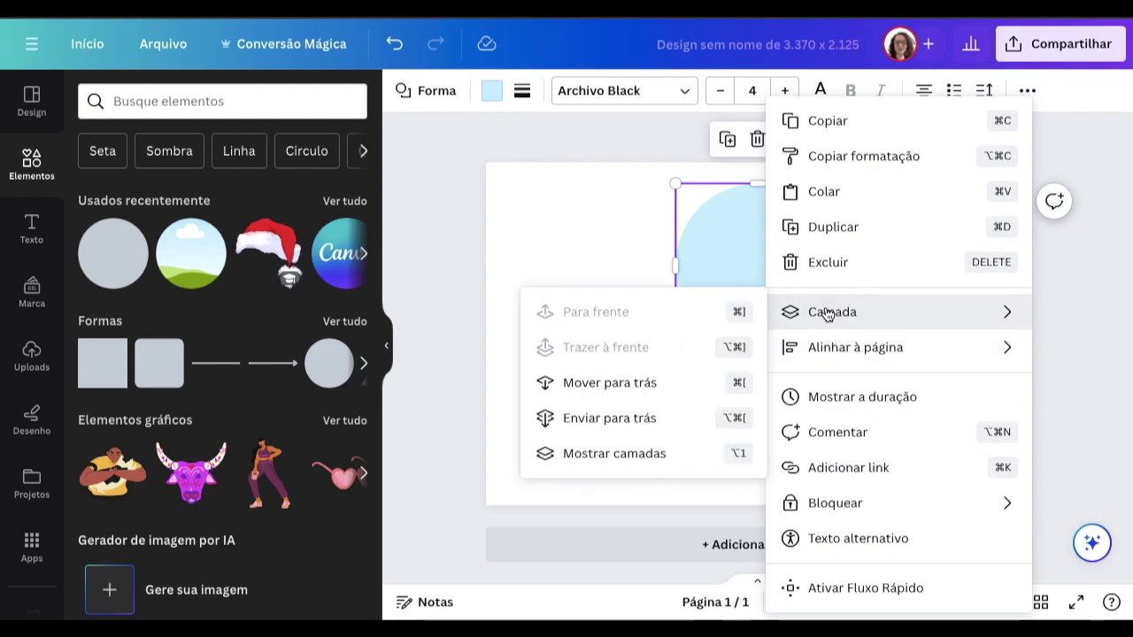
left_click(607, 381)
left_click(493, 90)
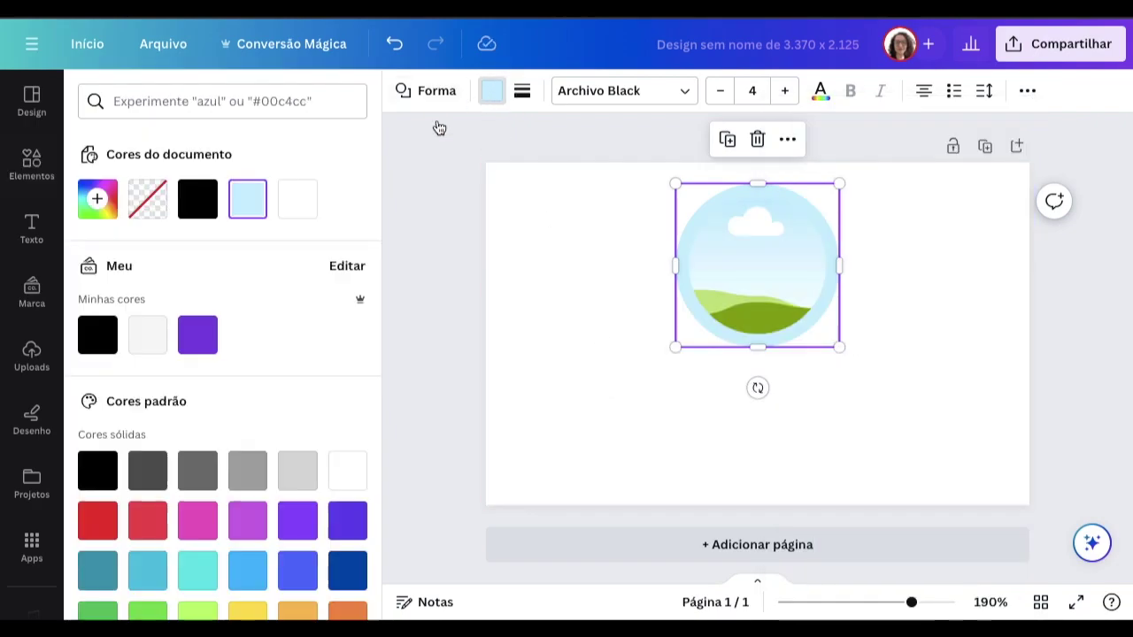
left_click(198, 335)
left_click(589, 296)
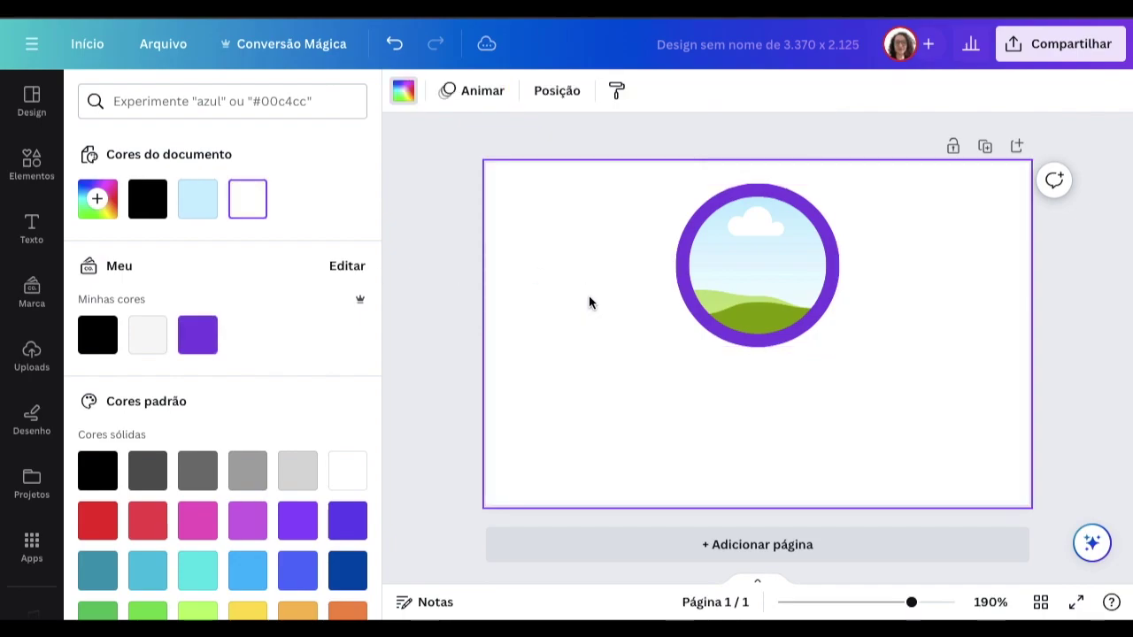
- Shrink the purple circle slightly to thin the ring and re-centre it around the photo frame
left_click(710, 203)
left_click_drag(689, 197, 686, 194)
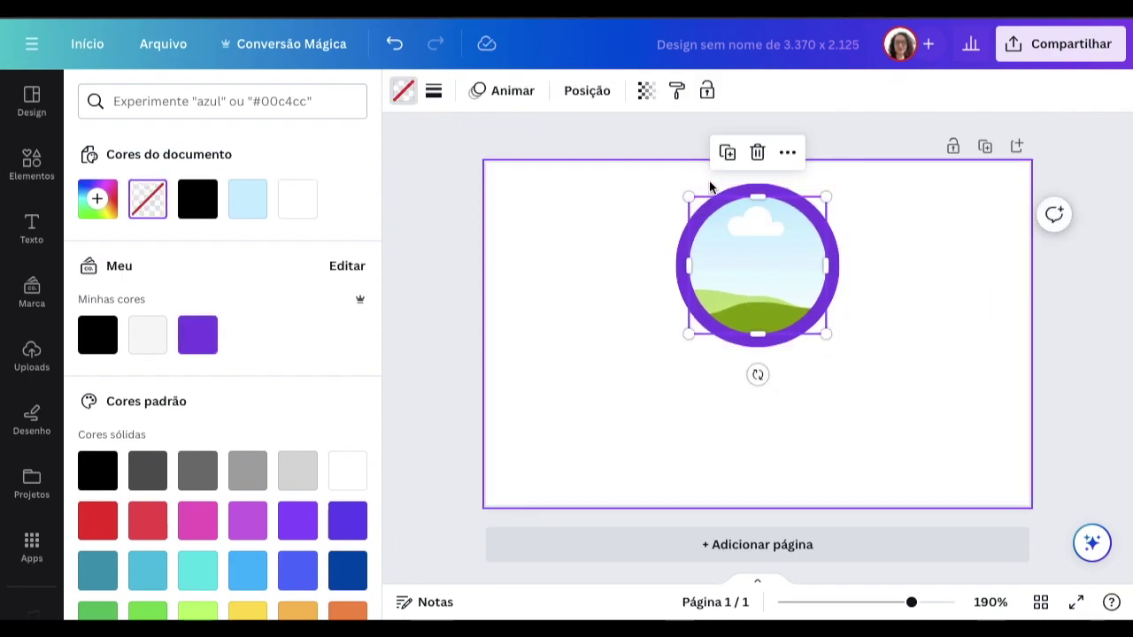
left_click(703, 188)
left_click_drag(677, 185, 683, 193)
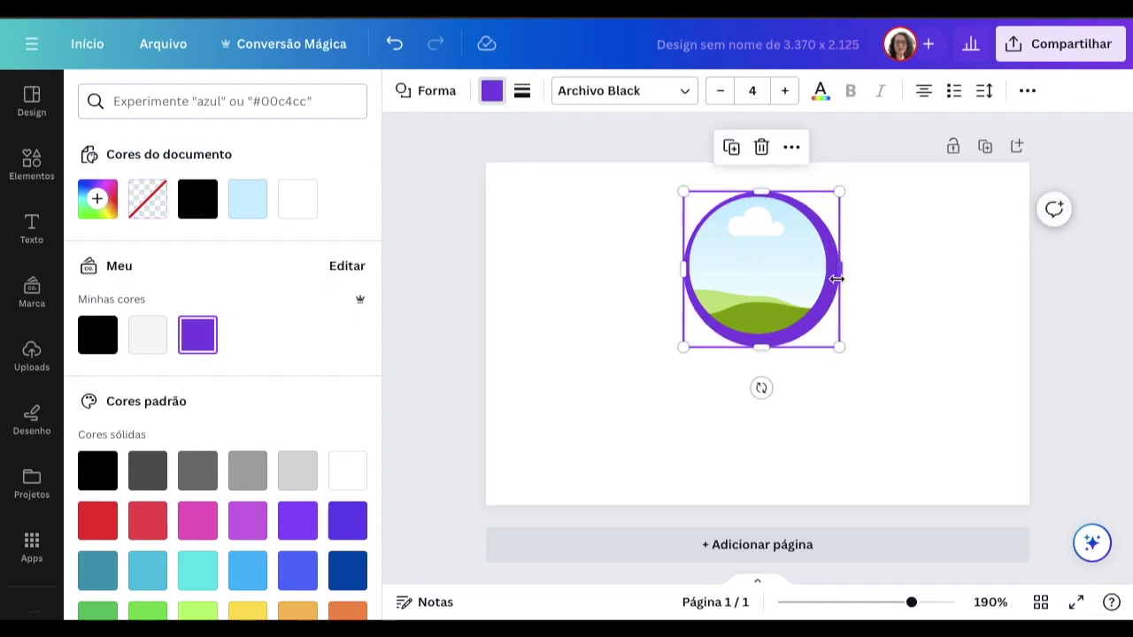
left_click_drag(833, 254, 827, 253)
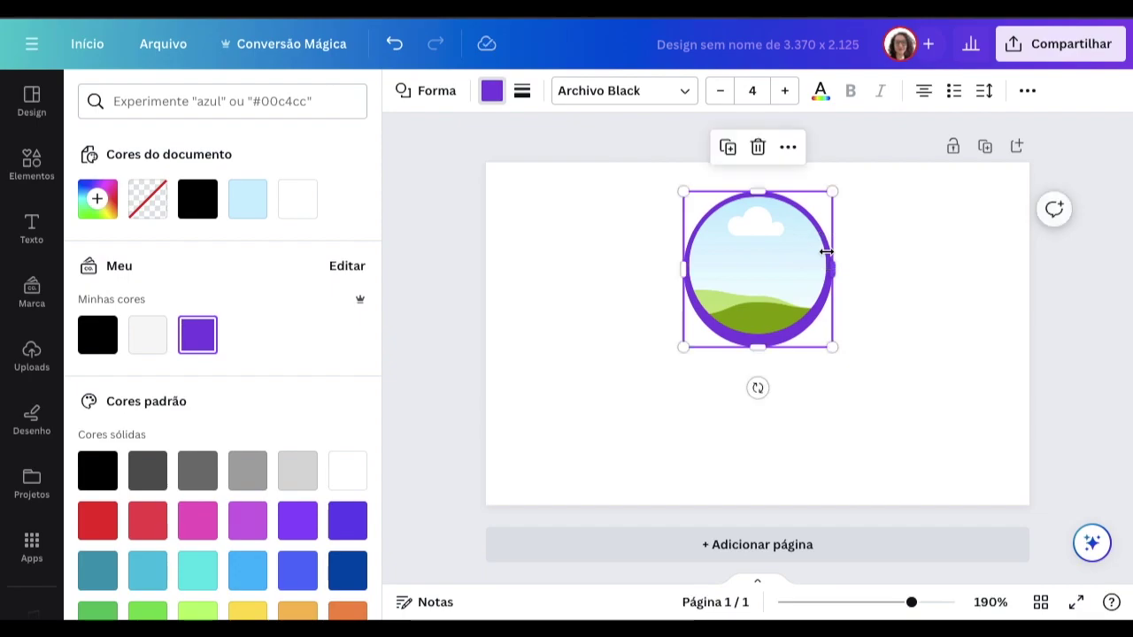
key("ctrl+z")
left_click(918, 253)
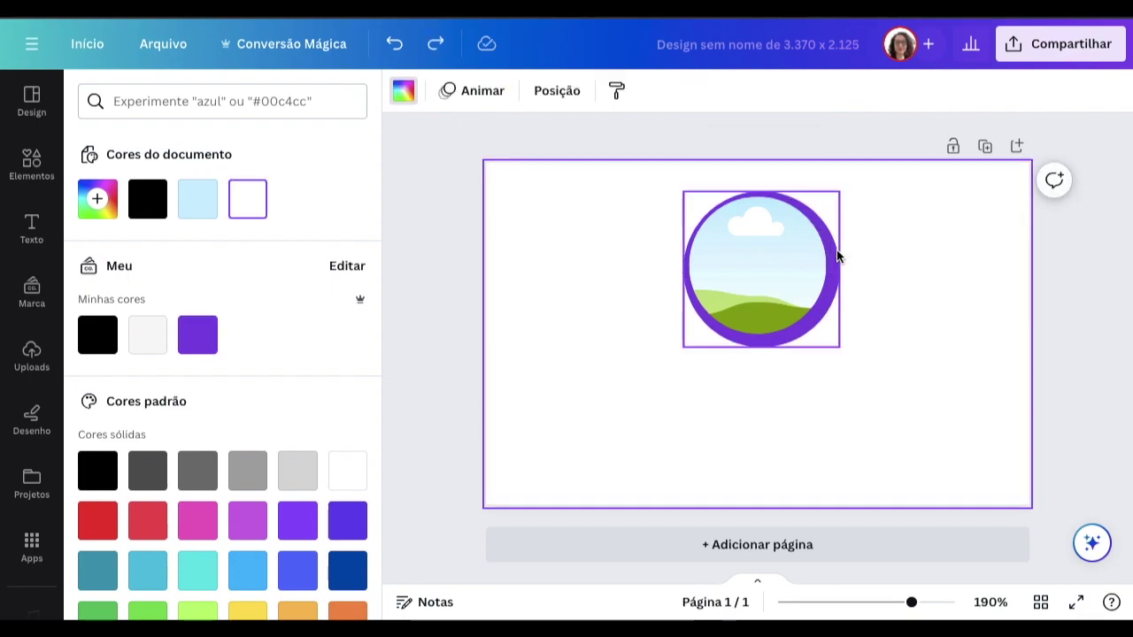
left_click(837, 250)
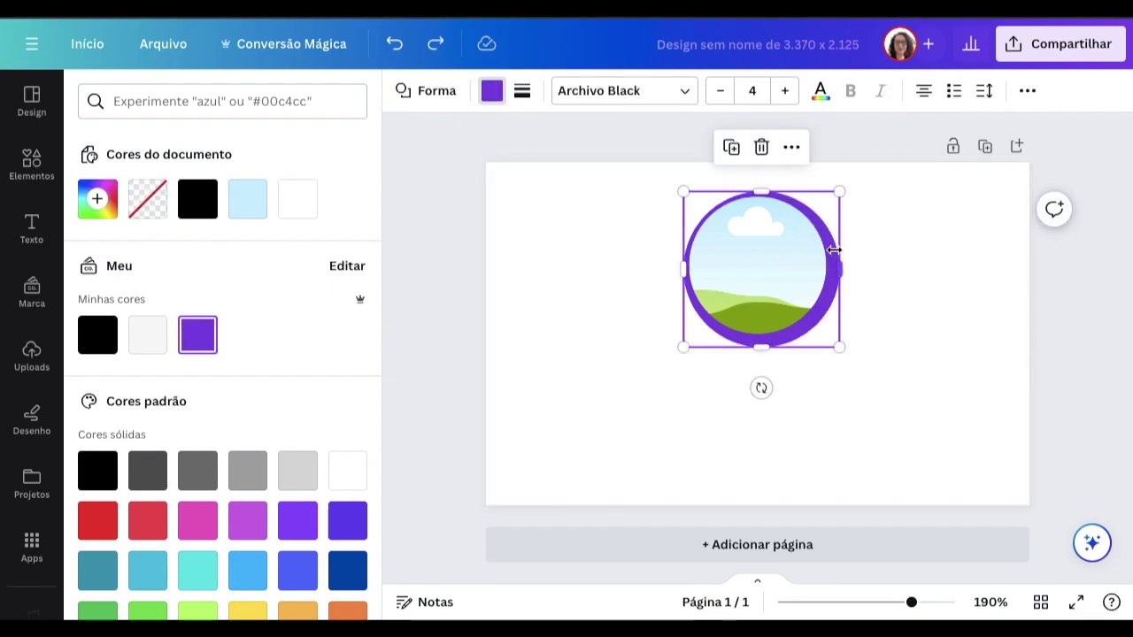
left_click_drag(829, 252, 825, 248)
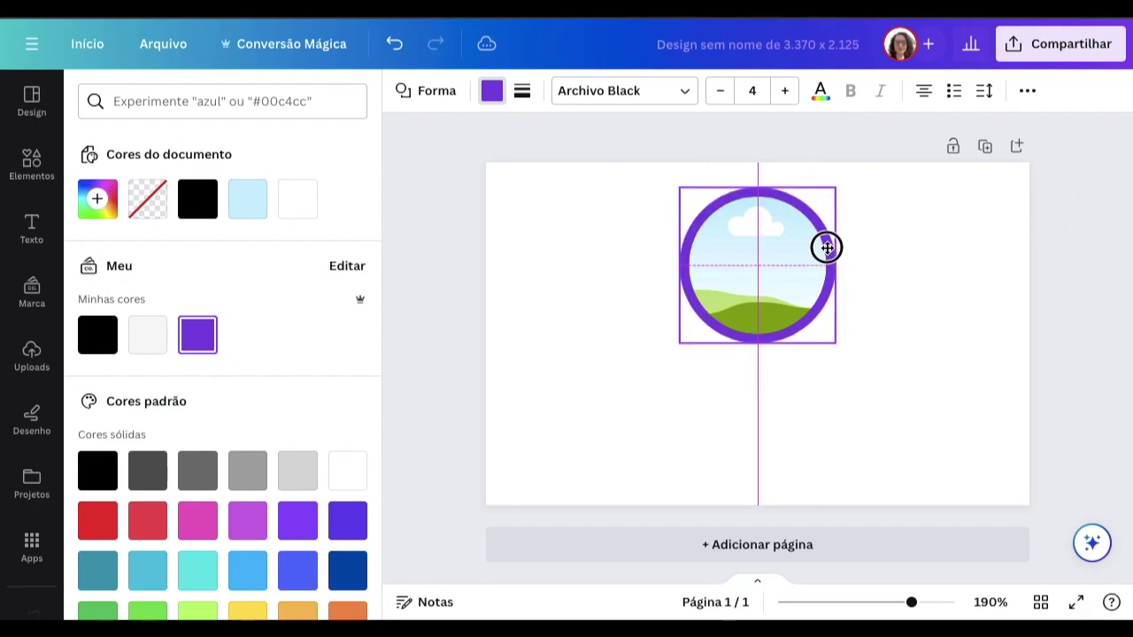
- Select the photo frame and its purple ring together and move them slightly down the page
left_click(596, 184)
left_click_drag(597, 184, 1008, 414)
mouse_move(756, 258)
left_mouse_down()
mouse_move(753, 247)
mouse_move(755, 279)
left_mouse_up()
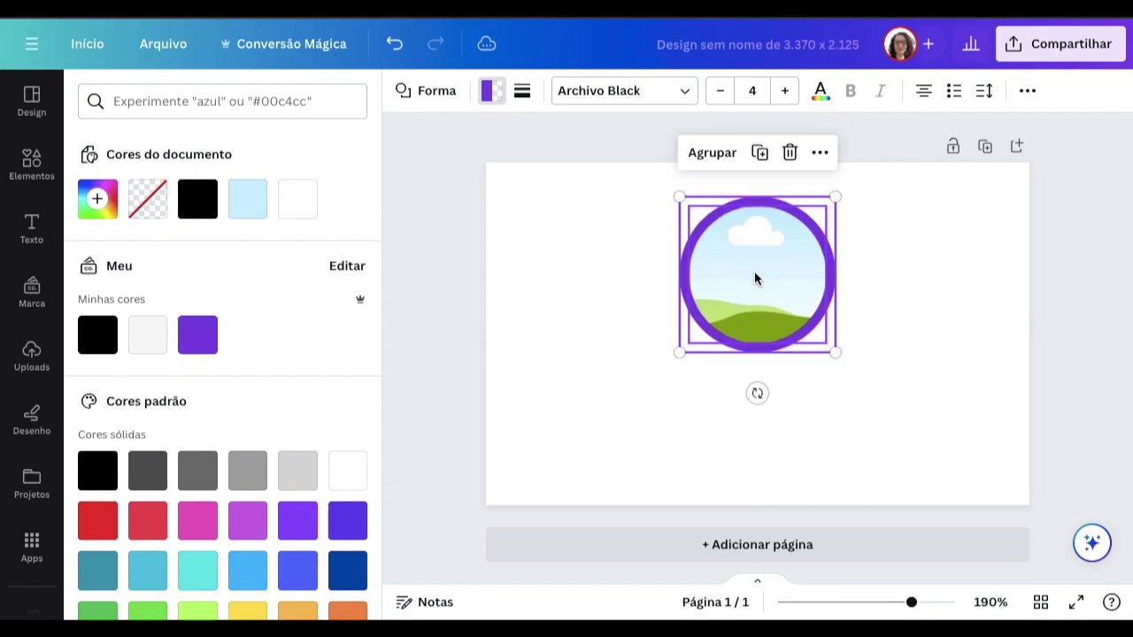
left_click(546, 263)
- Add a title text to the badge reading "NOME"
left_click(31, 166)
left_click(32, 228)
left_click(162, 246)
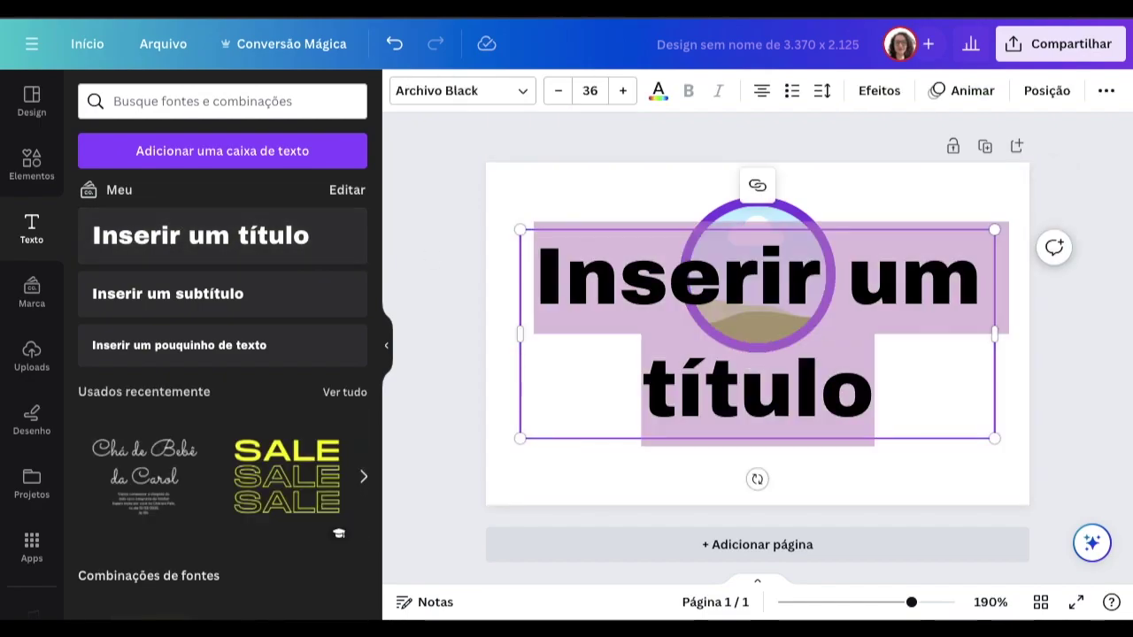
type("No")
key("BackSpace")
key("BackSpace")
type("NOME")
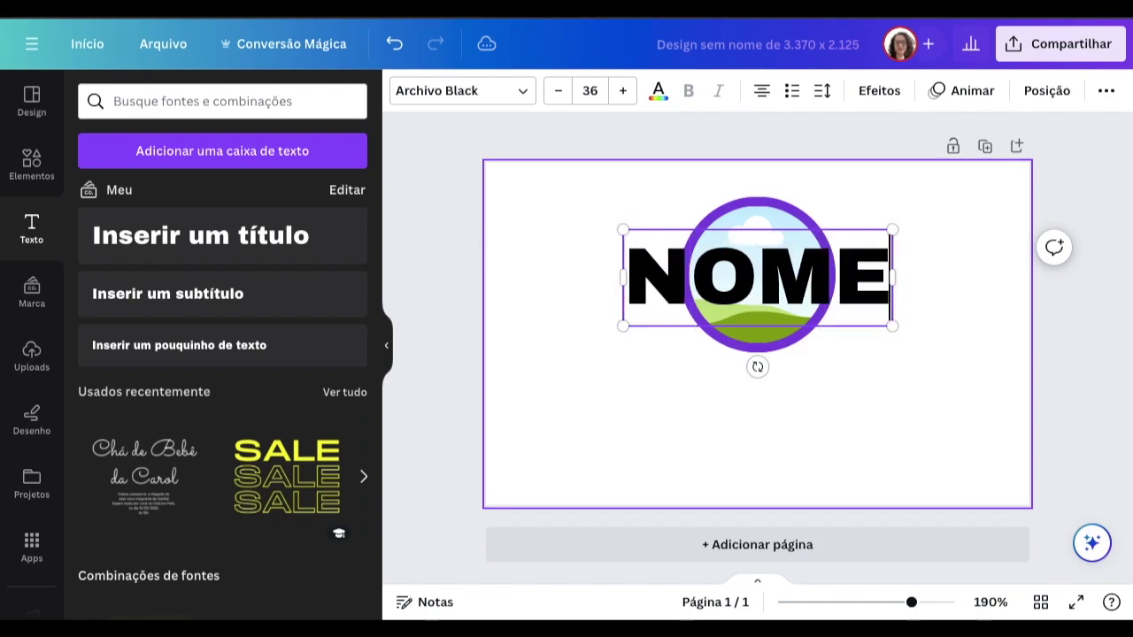
- Move the "NOME" title below the ringed photo frame, keeping it horizontally centred
left_click(895, 413)
left_click_drag(850, 322, 850, 449)
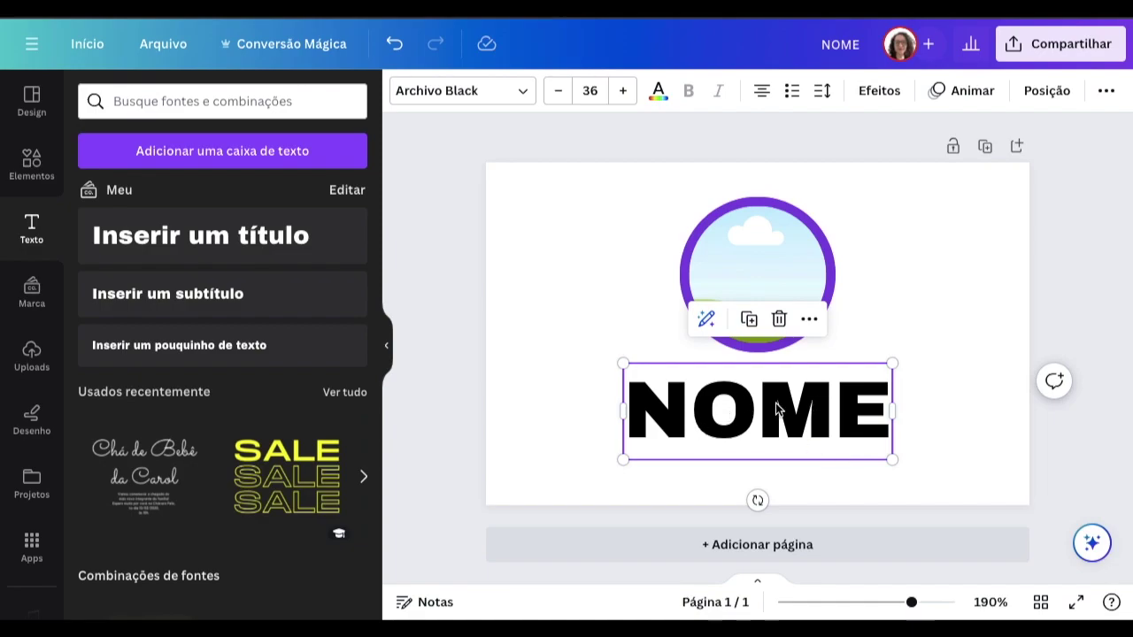
left_click(980, 265)
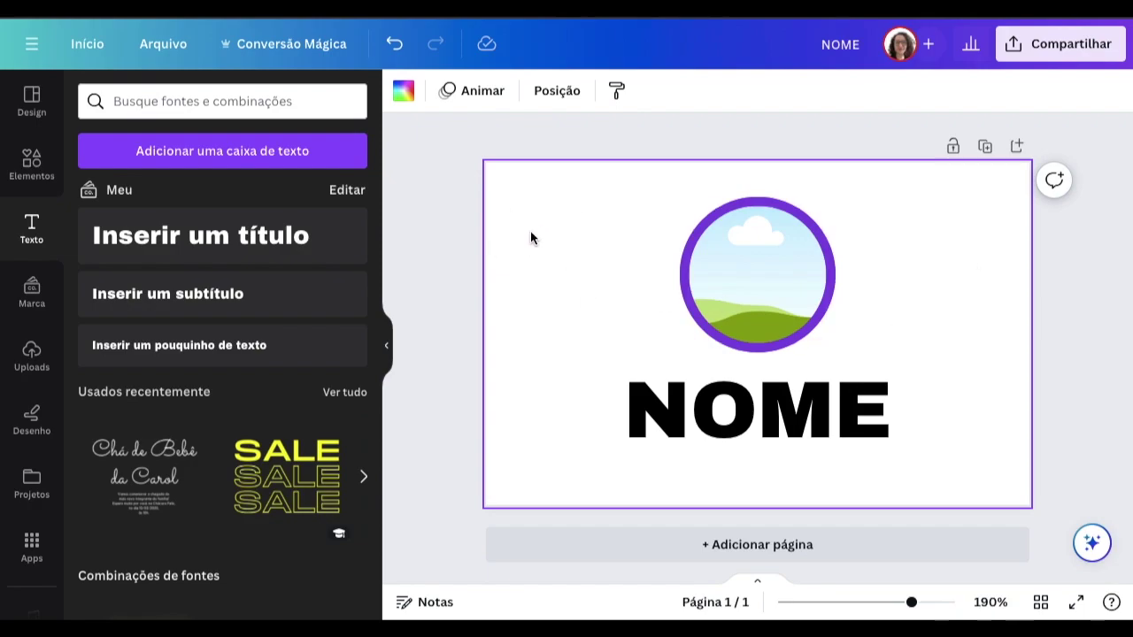
- Search the element library for "GRADIENTE" and show only the graphic elements
left_click(31, 164)
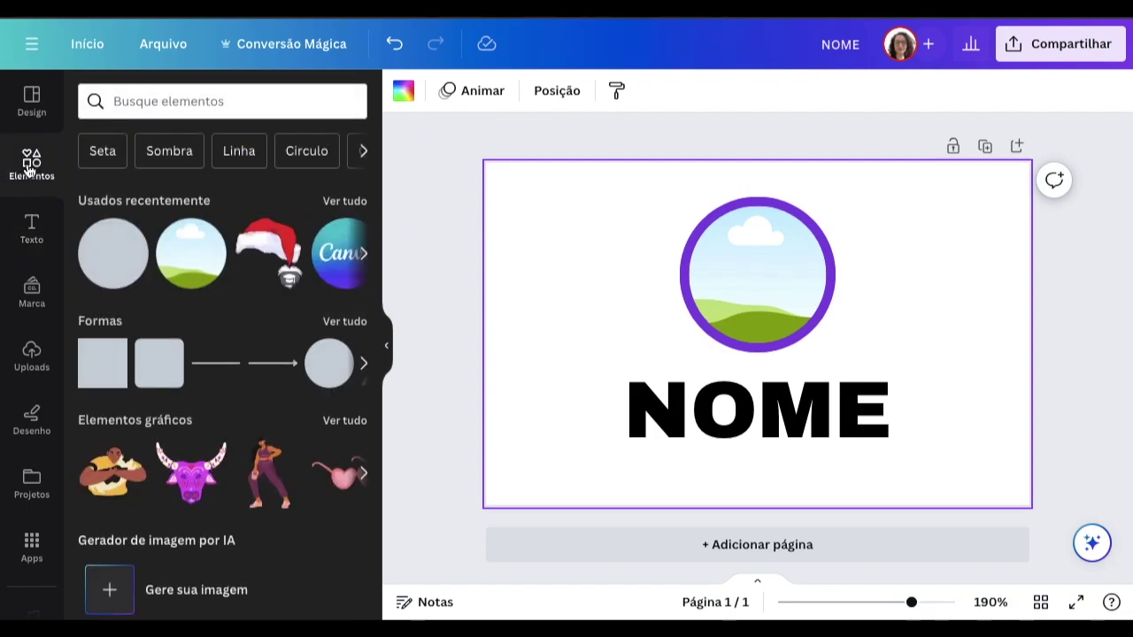
left_click(156, 100)
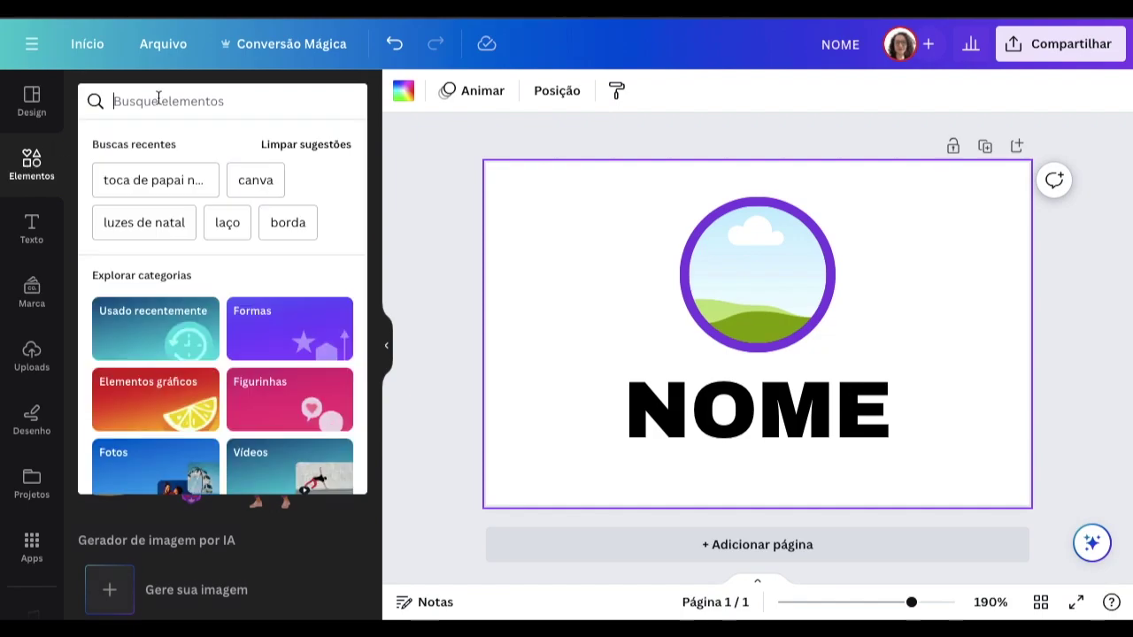
type("GRADIENTE")
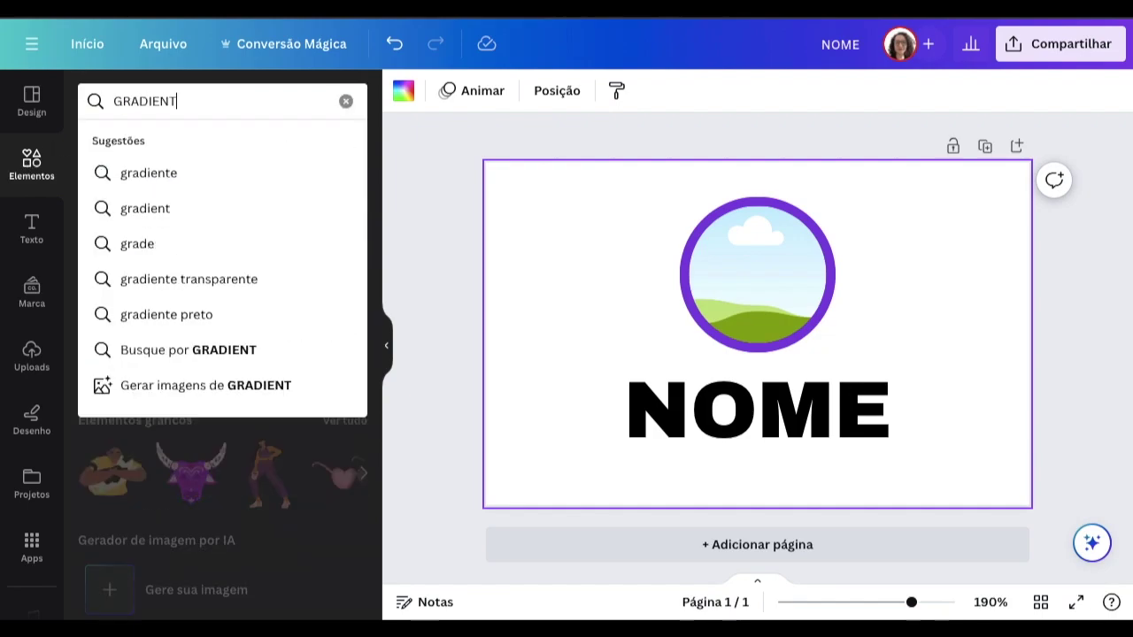
key("Return")
left_click(172, 144)
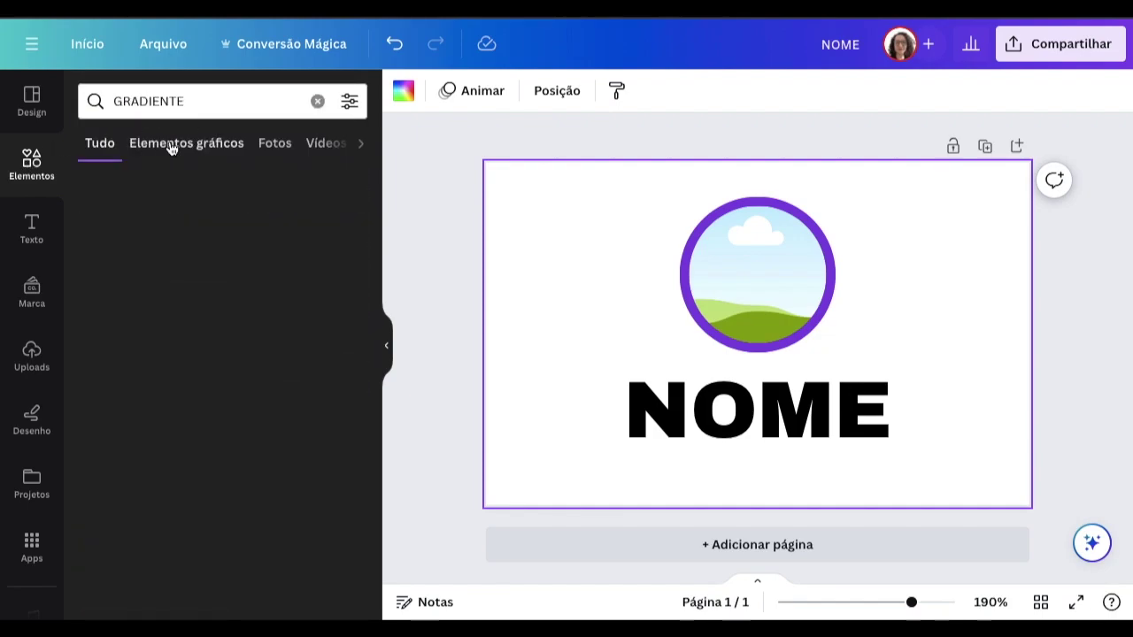
- Search the graphic elements for "bolhas" and look through the graphics and related search suggestions
double_click(177, 100)
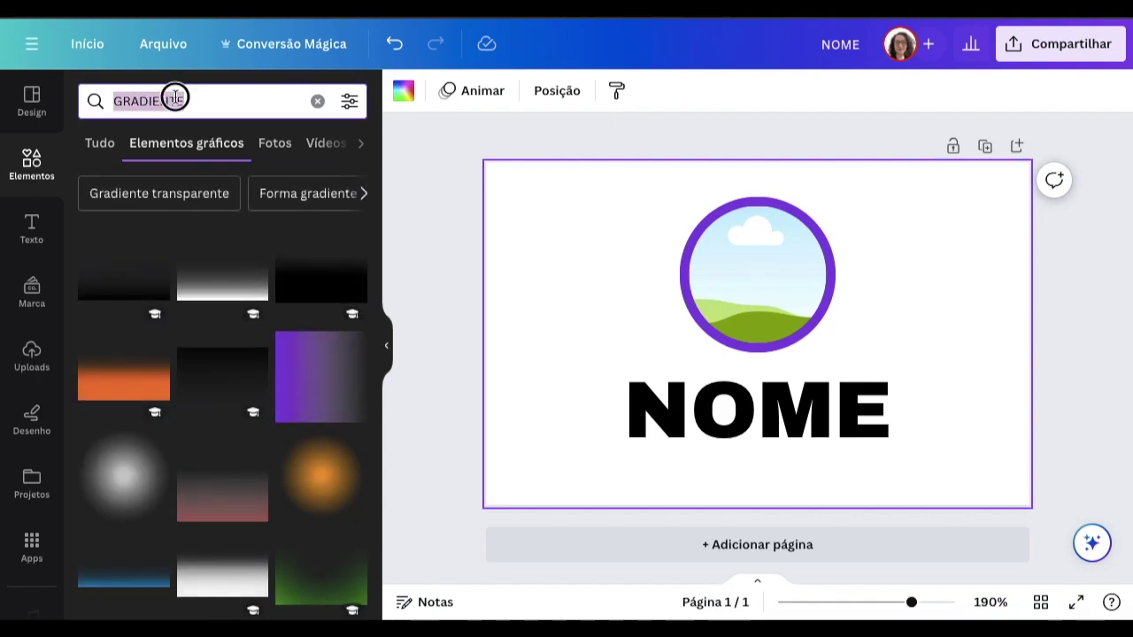
type("bolhas")
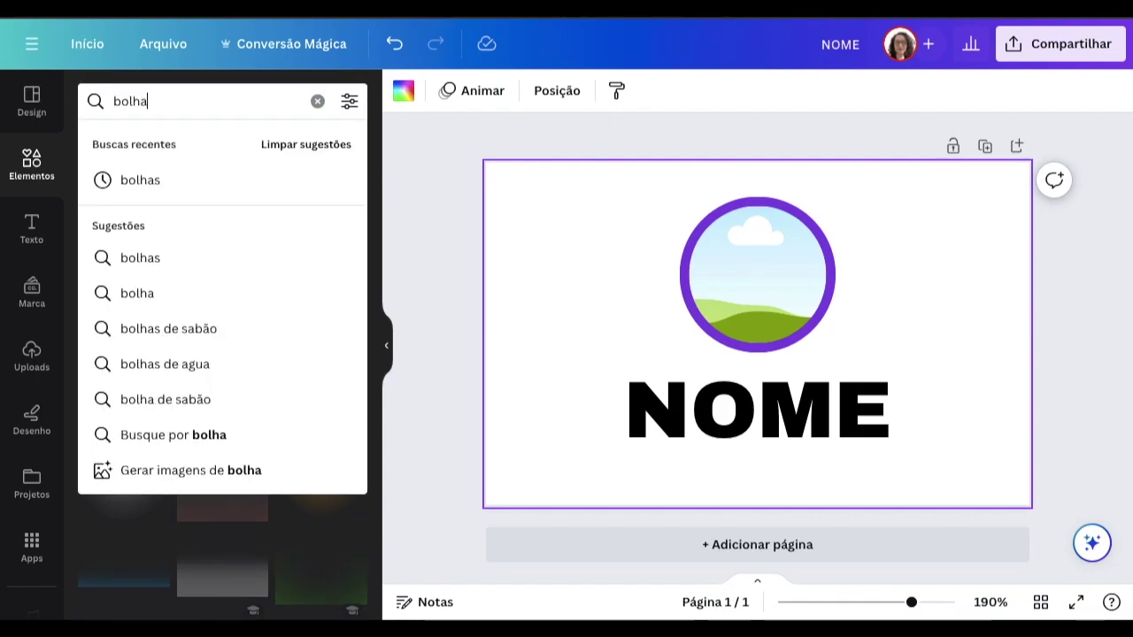
key("Return")
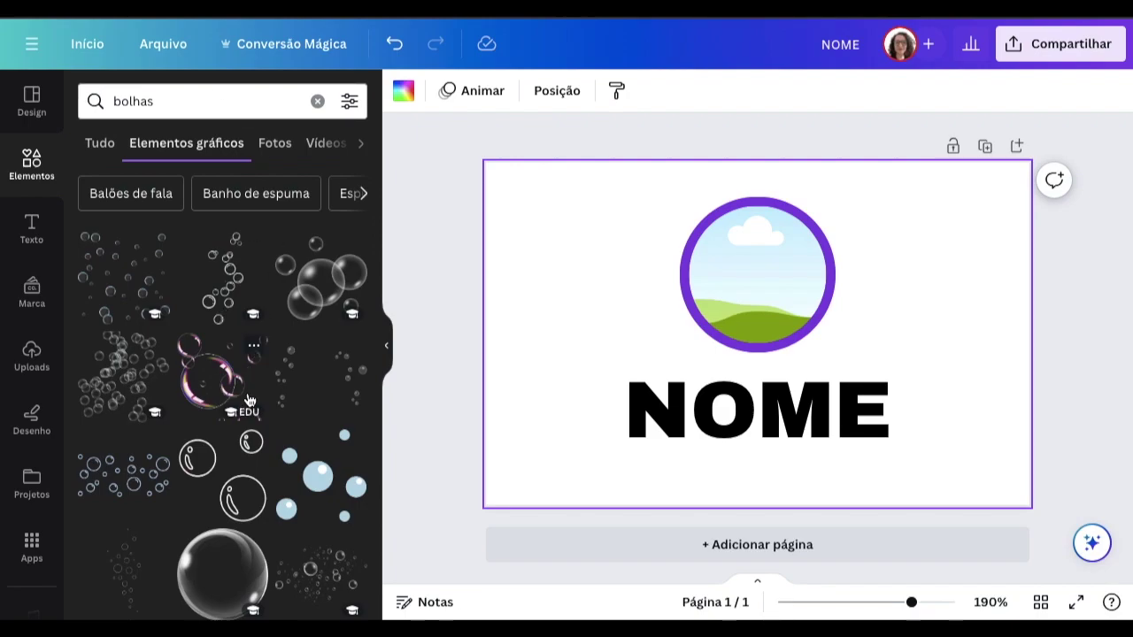
scroll(244, 403, "down", 5)
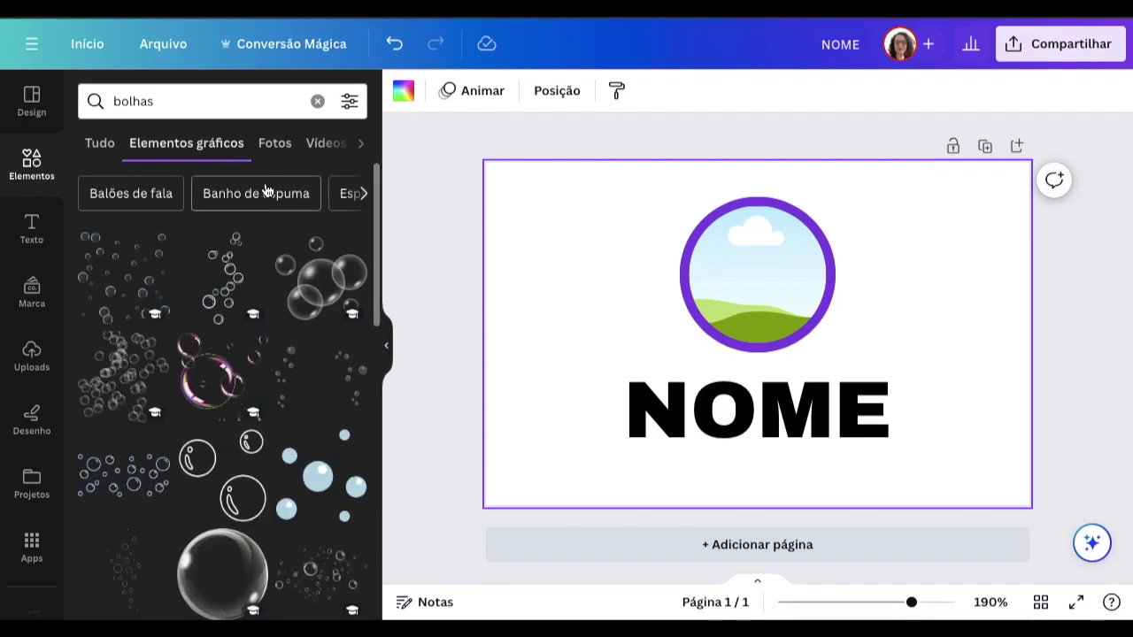
left_click(364, 194)
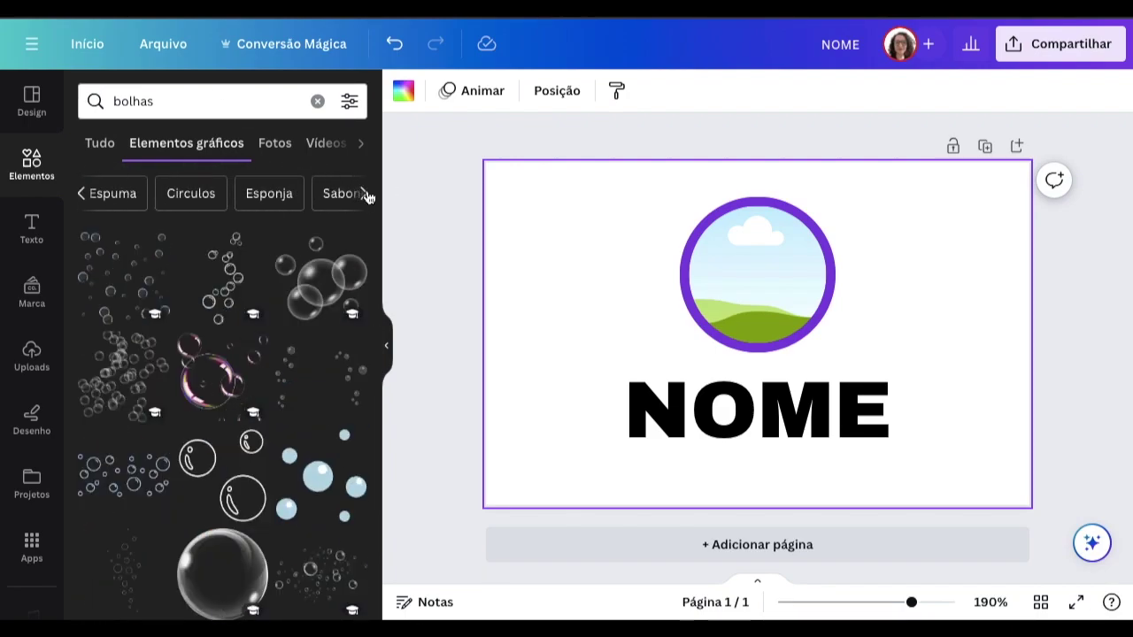
- From the related "Circulos" graphics, add the overlapping purple, magenta and yellow circles to the page's upper-right corner
left_click(186, 196)
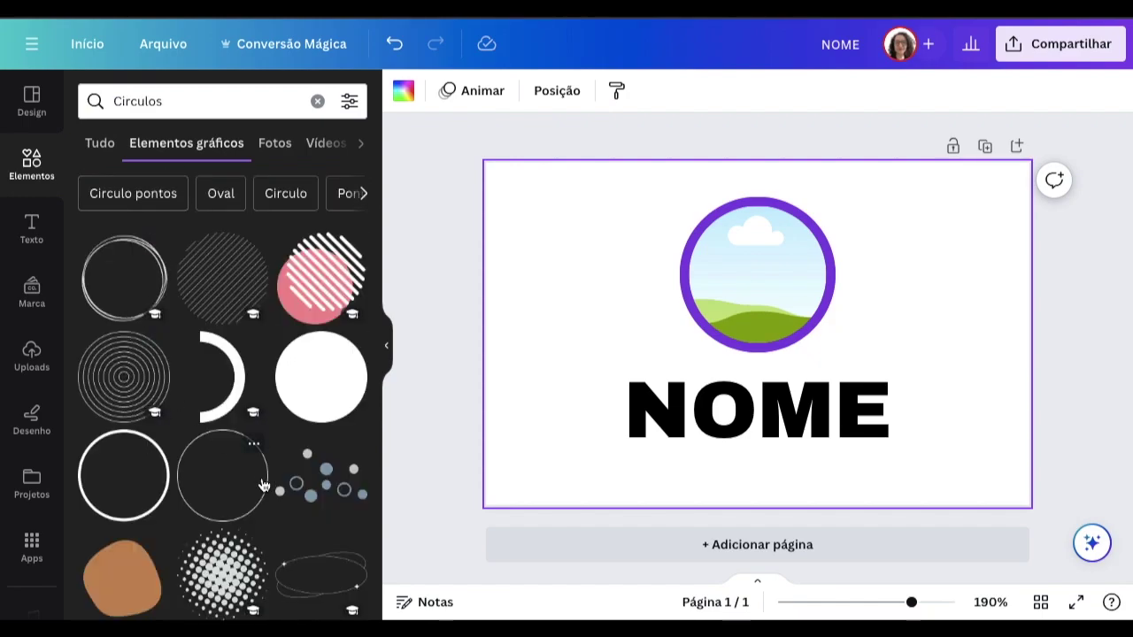
scroll(261, 478, "down", 2)
scroll(263, 485, "down", 1)
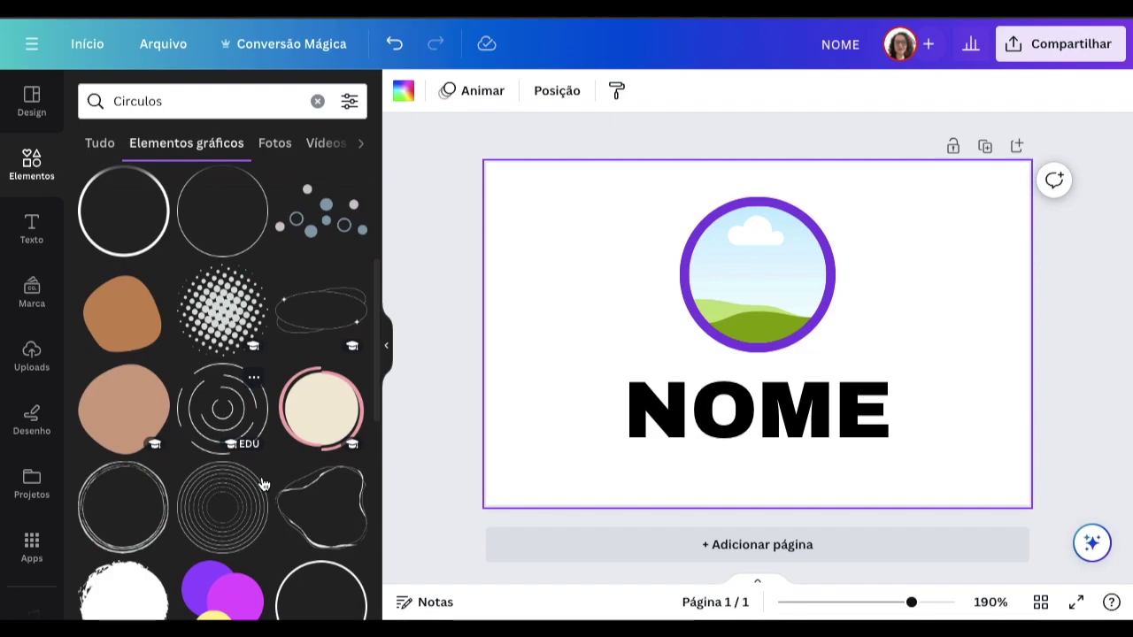
scroll(263, 485, "down", 3)
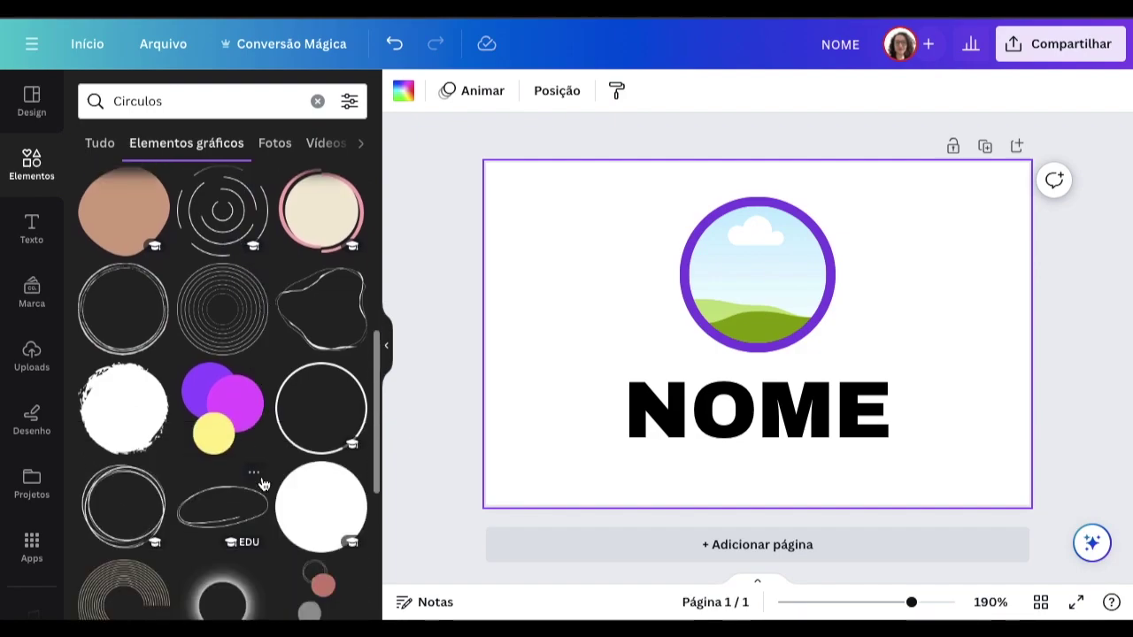
left_click(220, 405)
left_click_drag(764, 327, 1003, 228)
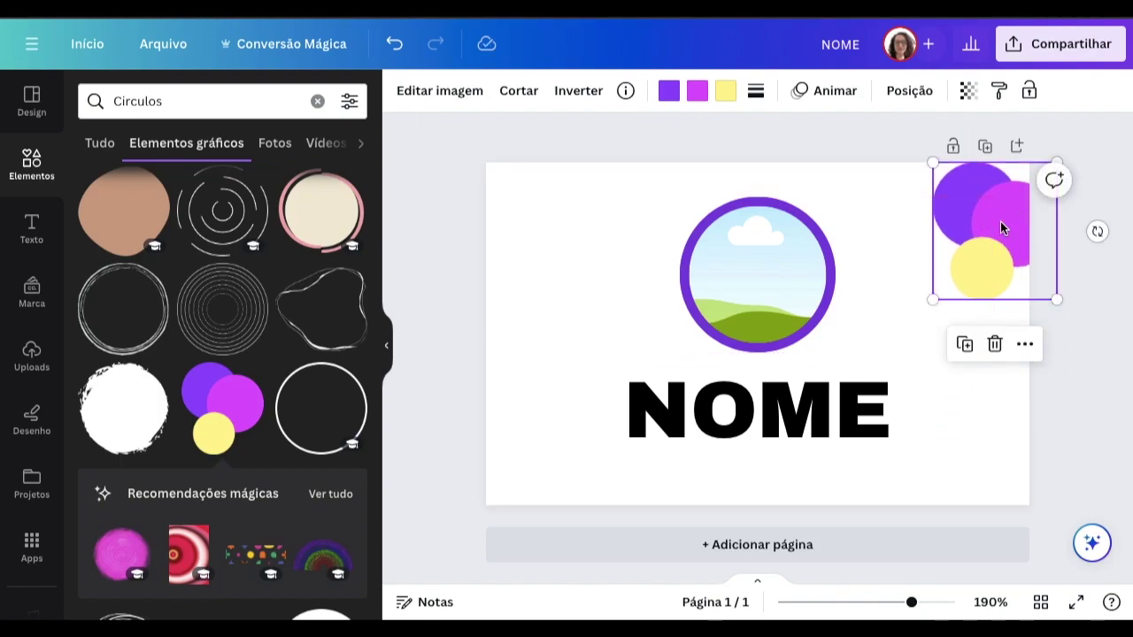
- Search the graphic elements for "listras"
left_click(142, 101)
type("listas")
key("Return")
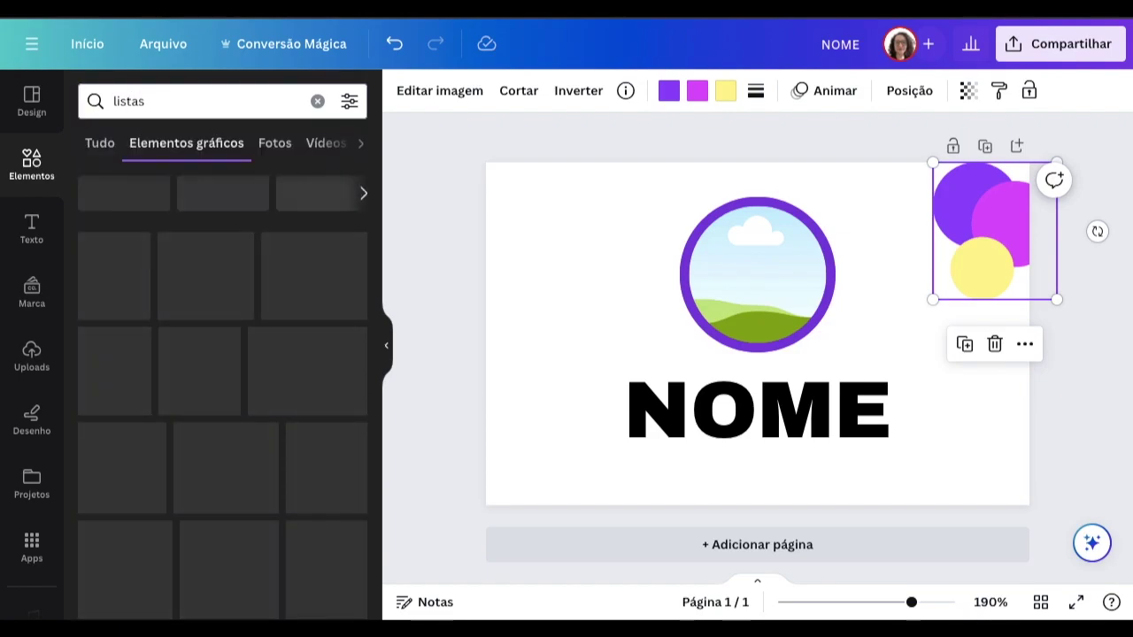
left_click(168, 103)
key("BackSpace")
key("BackSpace")
type("ras")
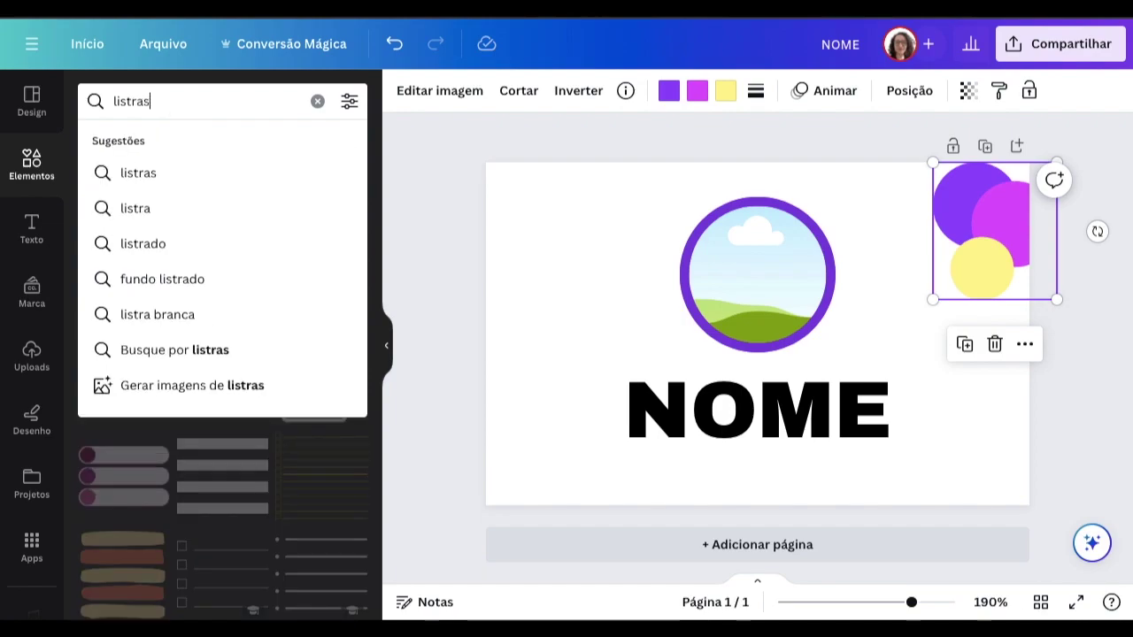
key("Return")
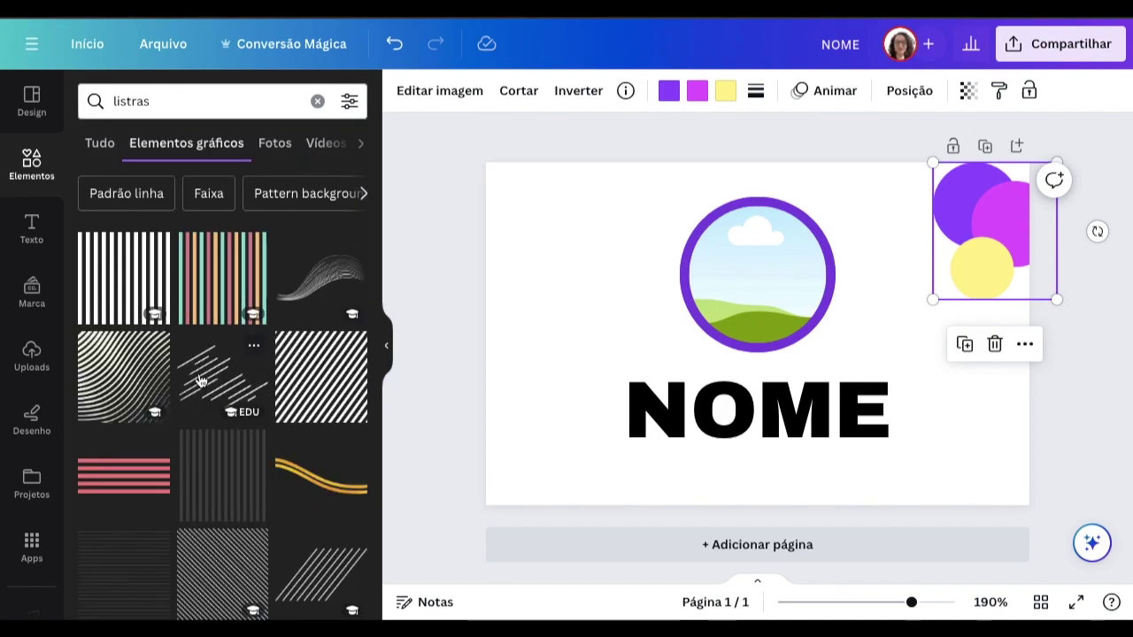
- Add the graphic of scattered diagonal lines and place it over the page's lower-left corner, partly off the page
left_click(200, 381)
left_click_drag(737, 288, 536, 468)
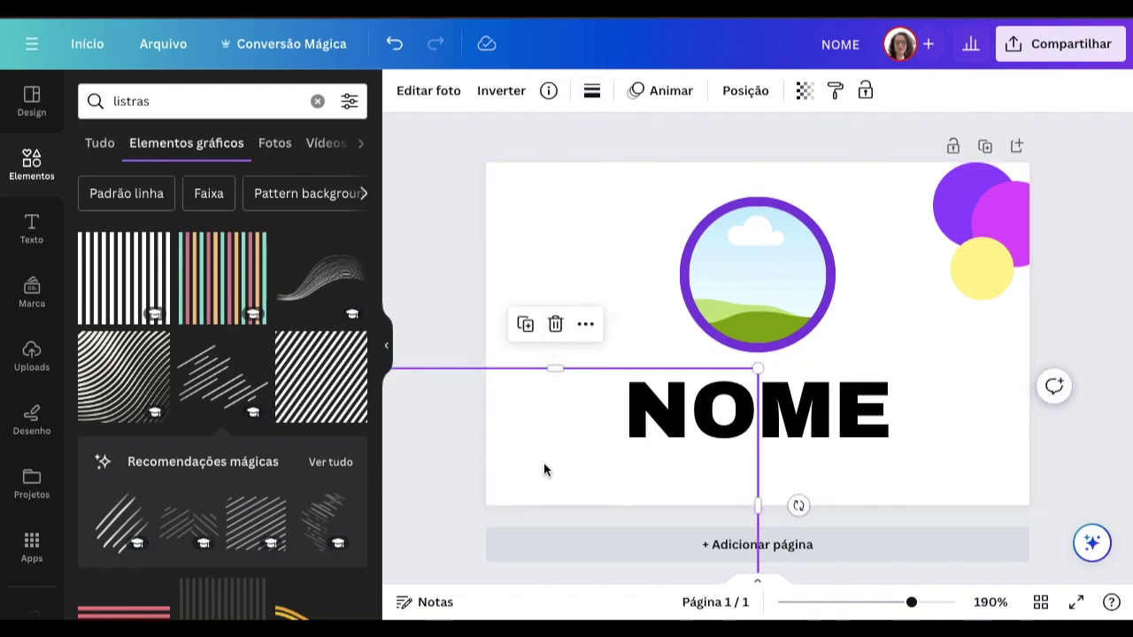
left_click_drag(545, 470, 563, 445)
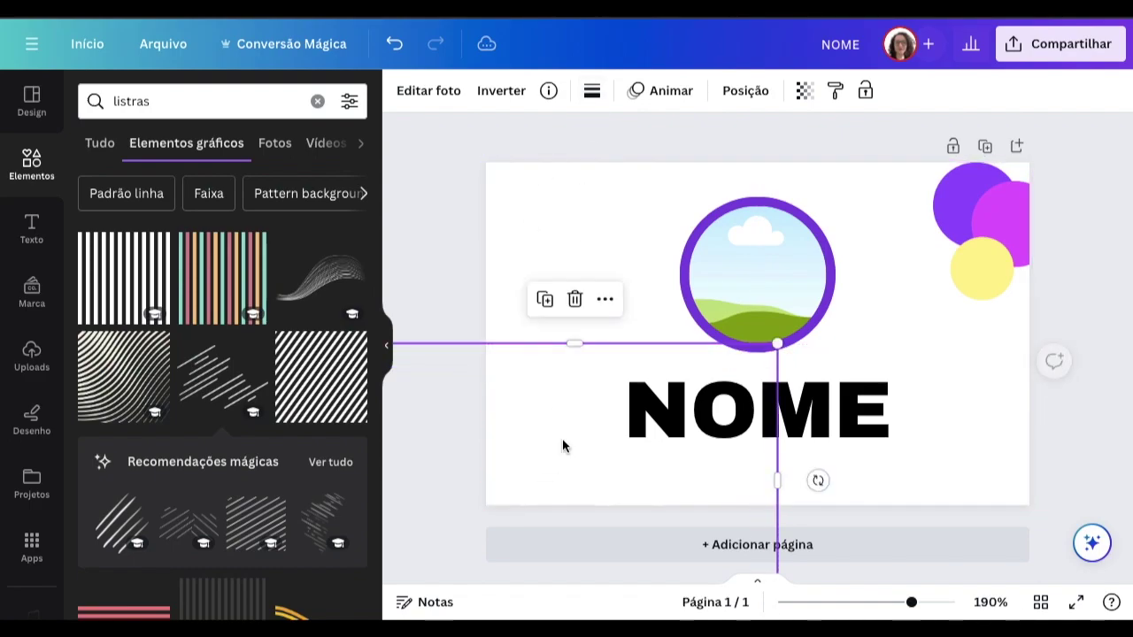
- Apply the Fresco filter to the diagonal lines graphic in the page's lower-left corner
left_click(427, 93)
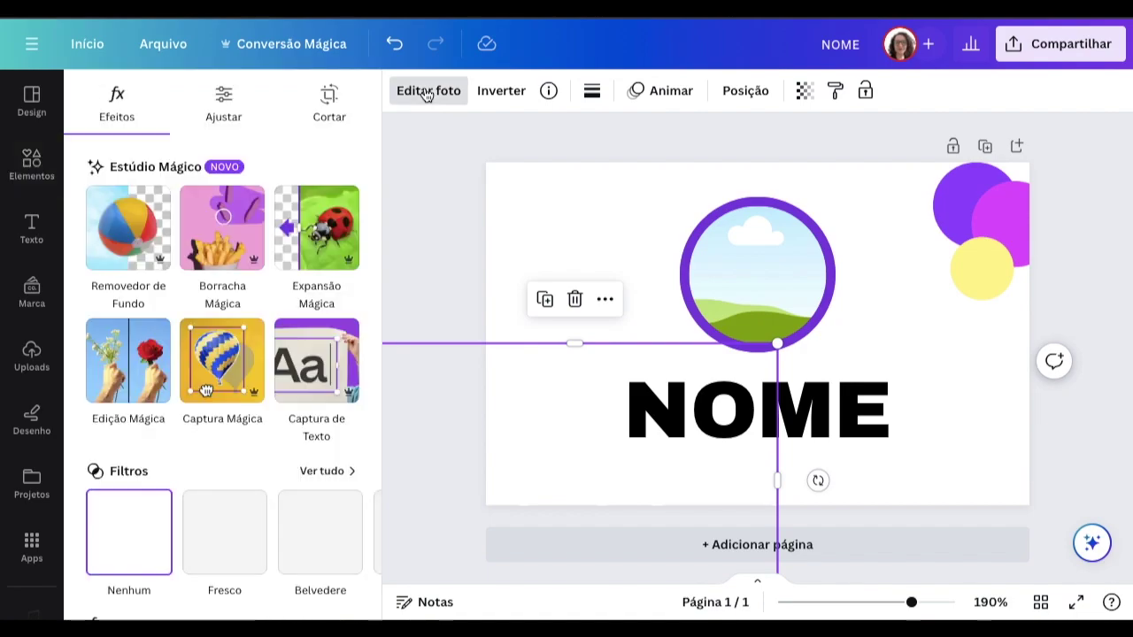
scroll(204, 302, "down", 4)
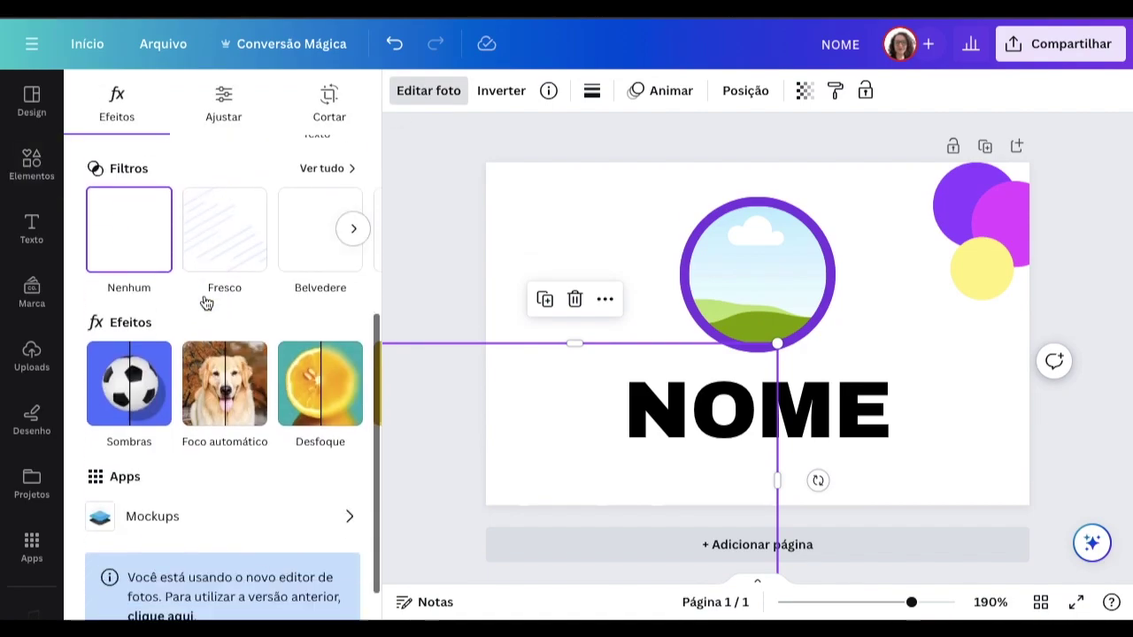
scroll(203, 302, "up", 2)
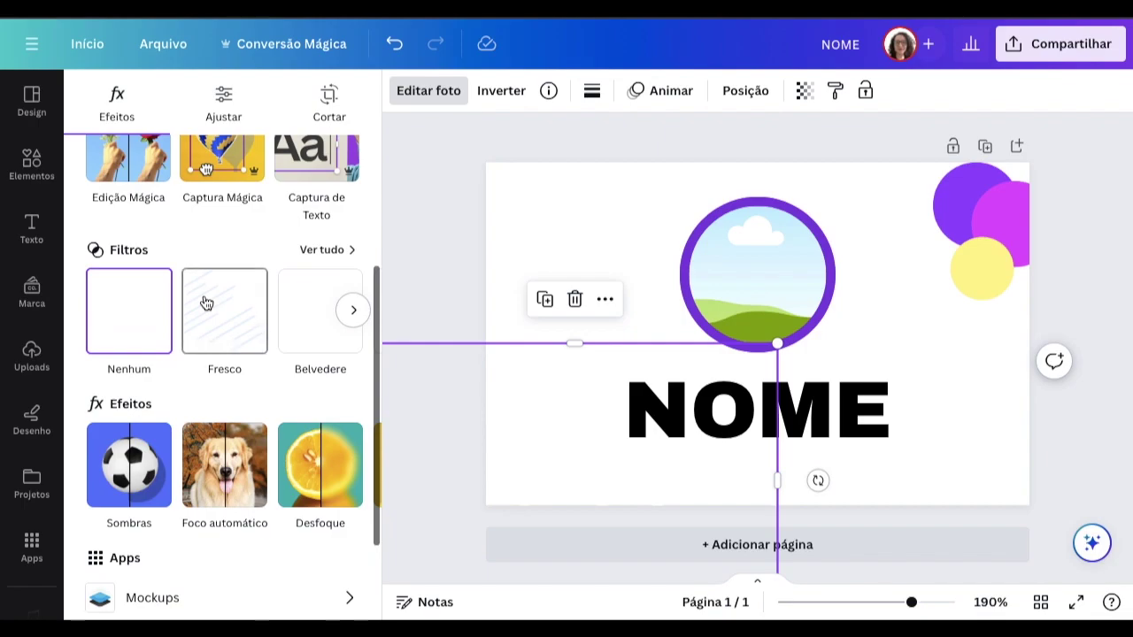
left_click(203, 301)
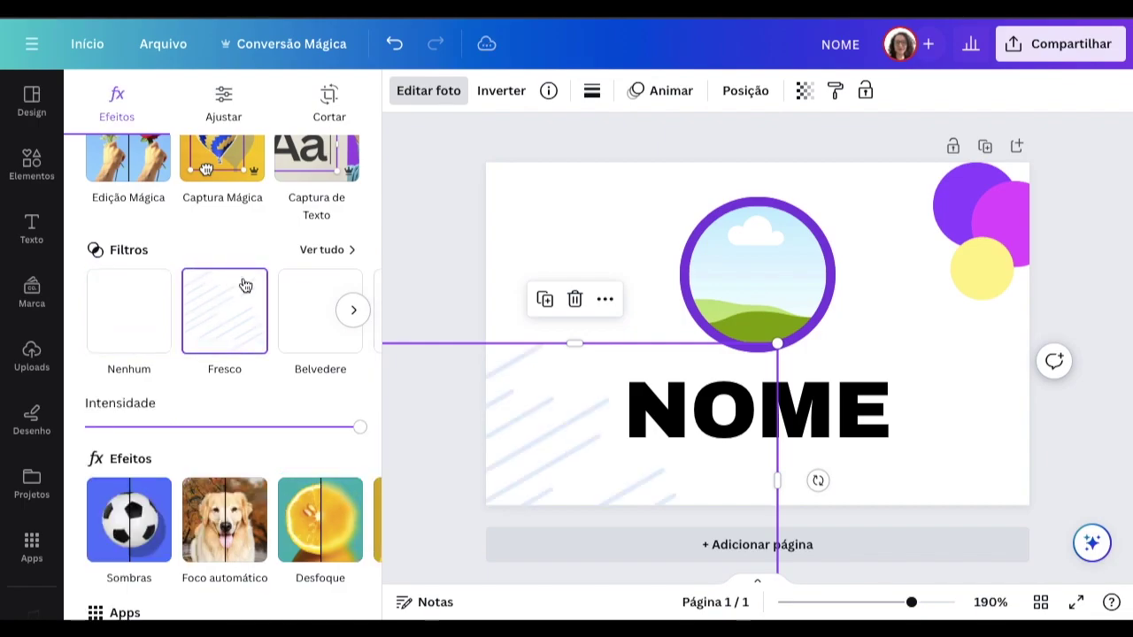
left_click(416, 266)
- Delete the overlapping circles and place a copy of the filtered diagonal lines over the page's upper-right corner
left_click(992, 215)
key("Delete")
left_click(532, 418)
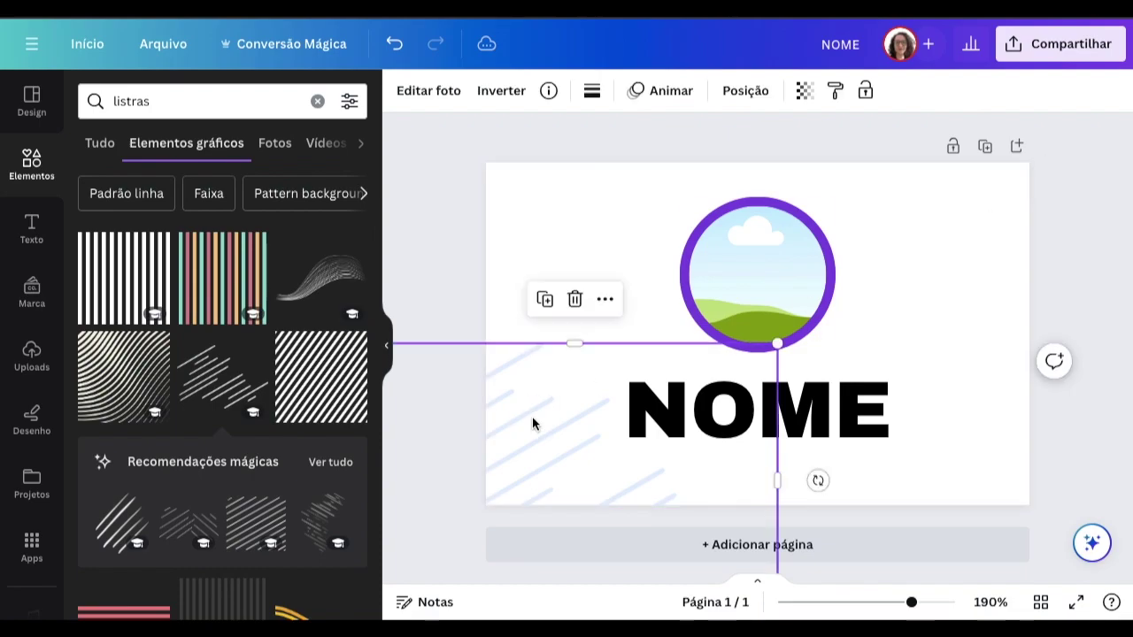
left_click_drag(532, 419, 1030, 129)
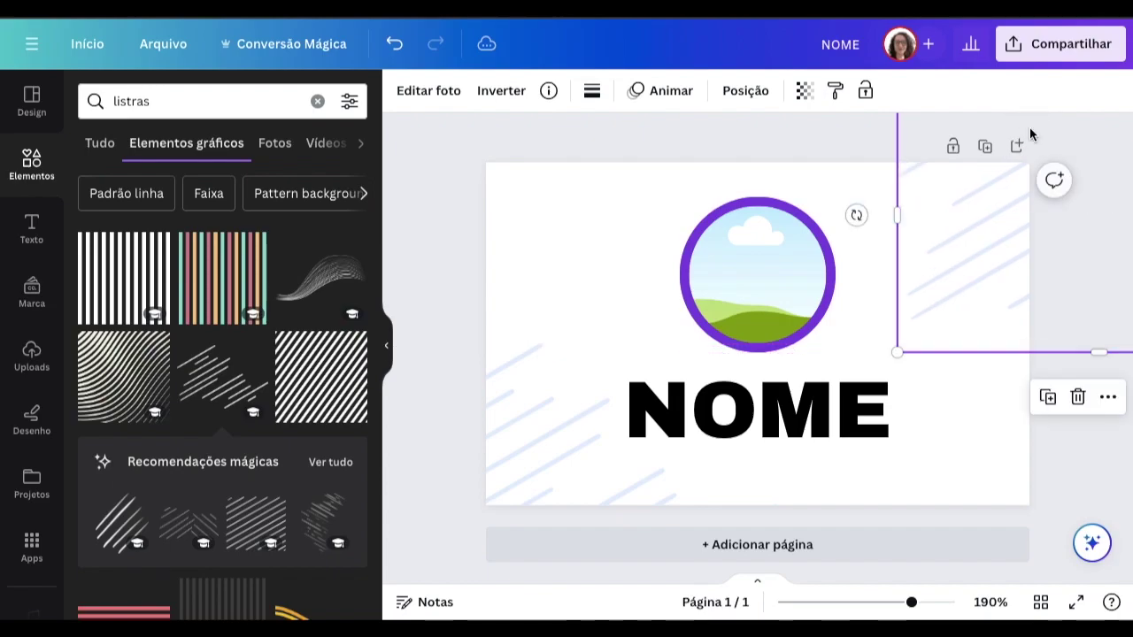
left_click(652, 135)
- Examine the other photo filters available for the diagonal lines in the page's upper-right corner
left_click(928, 230)
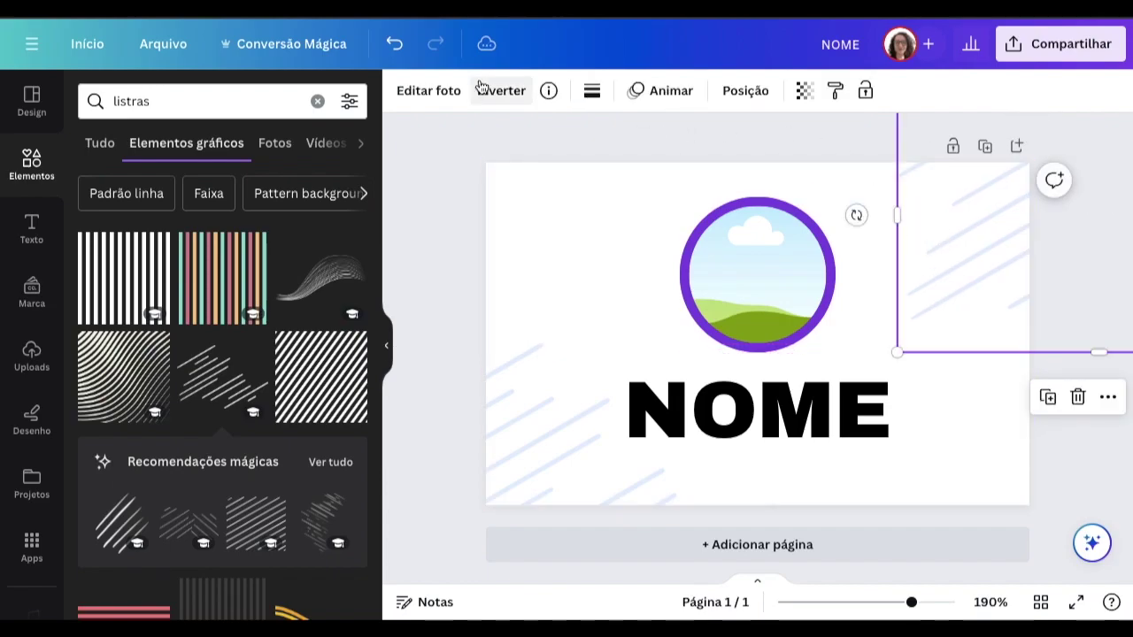
left_click(430, 90)
scroll(235, 507, "down", 3)
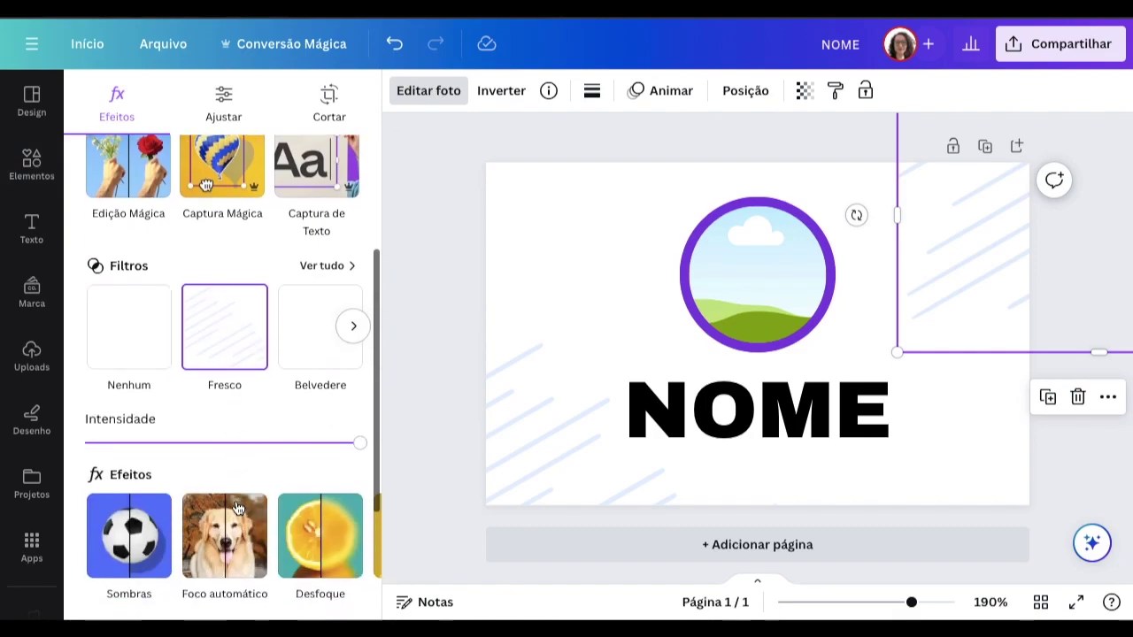
left_click(353, 327)
left_click(354, 327)
left_click(353, 326)
left_click(353, 327)
left_click(354, 327)
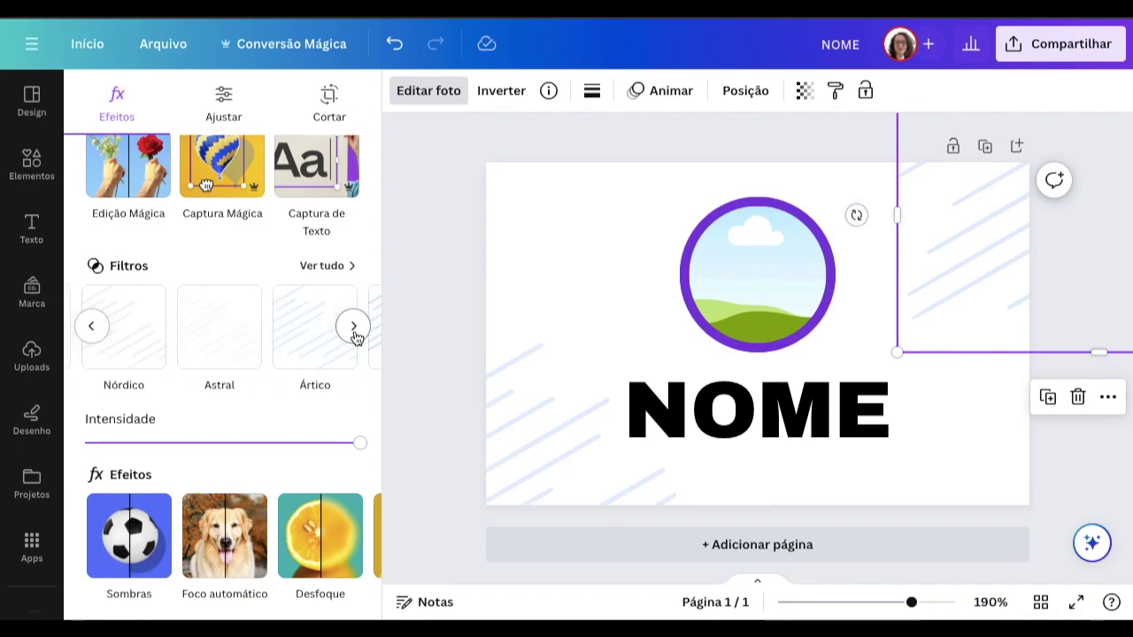
left_click(354, 326)
left_click(354, 326)
left_click(417, 303)
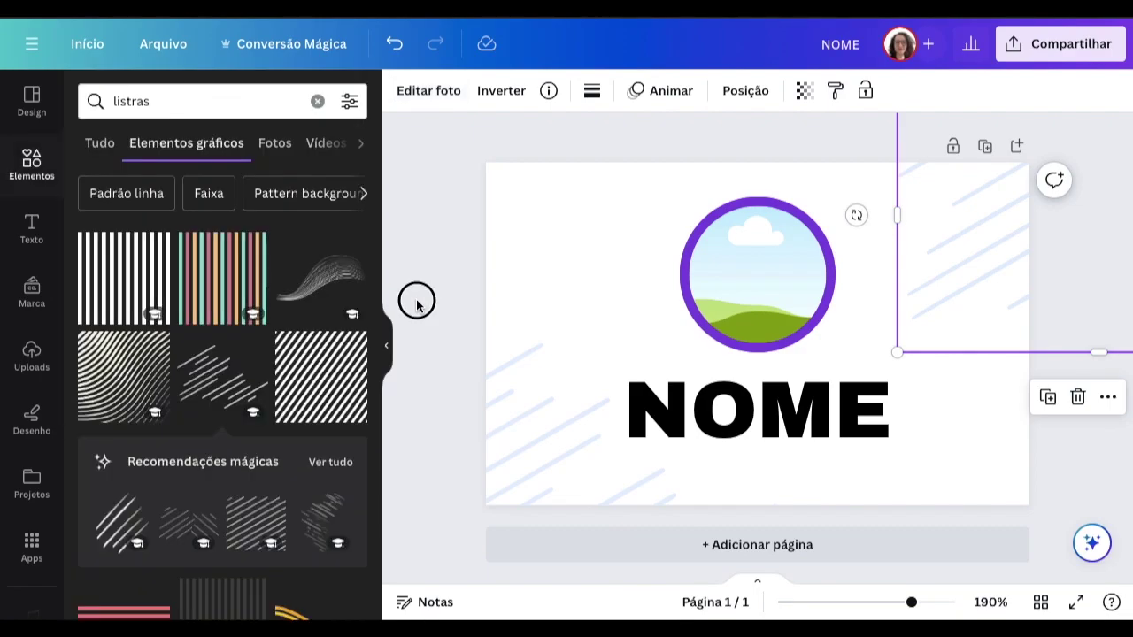
left_click(417, 304)
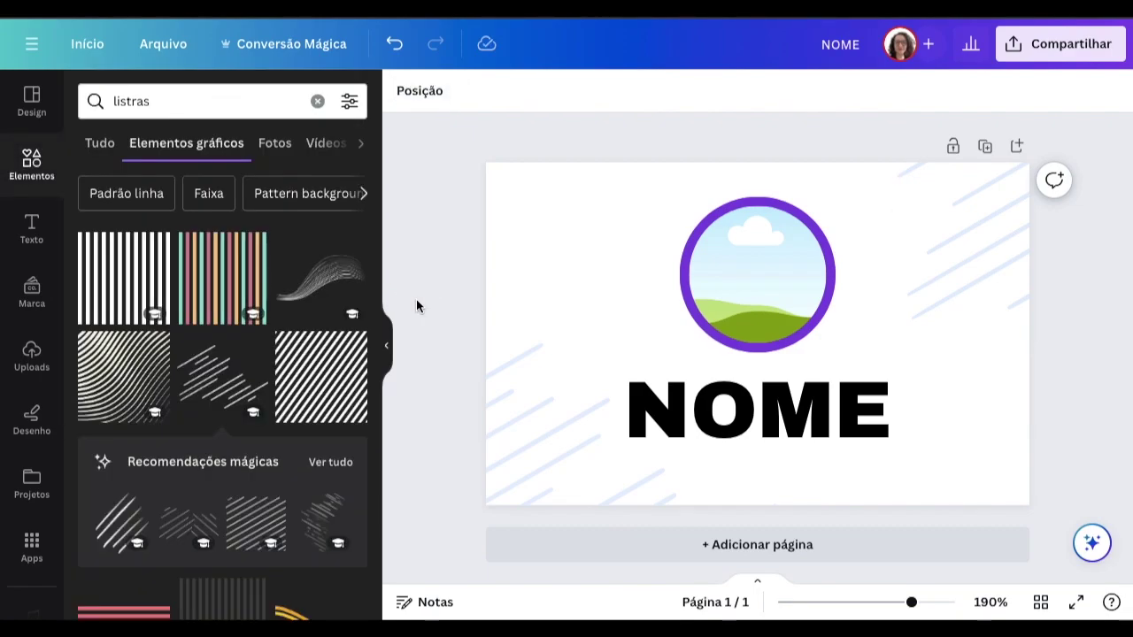
- Move the lower-left diagonal lines slightly further out toward the page's corner, away from the "NOME" title
left_click_drag(416, 305, 488, 445)
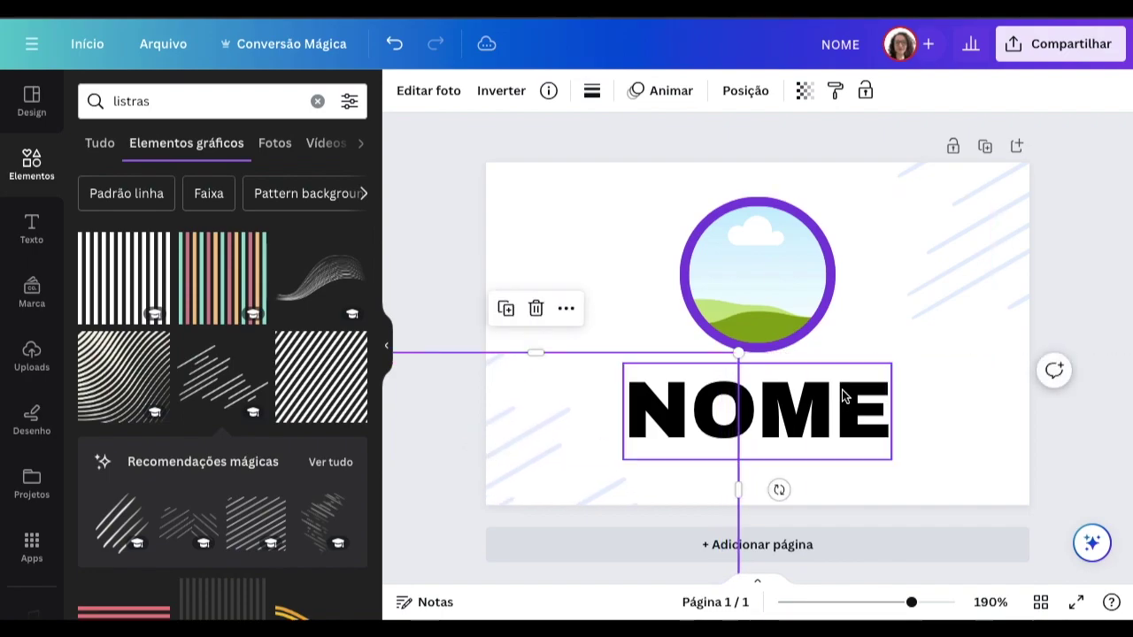
left_click_drag(1024, 217, 992, 221)
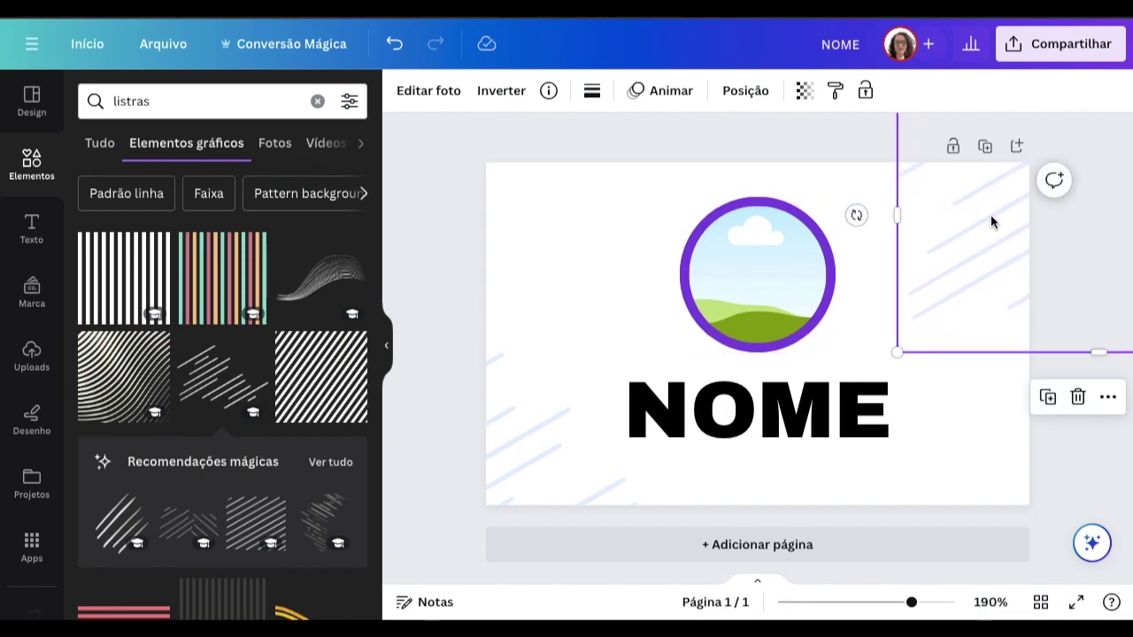
left_click(1052, 461)
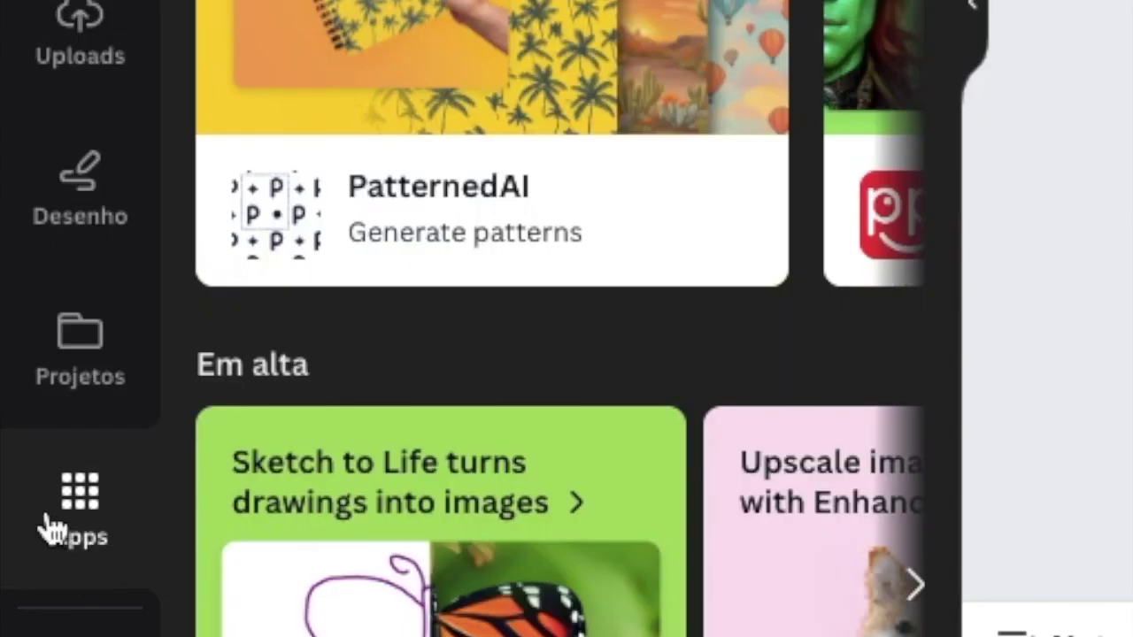
- Open the "Criar em lote" app for bulk creation and show its additional data sources
scroll(663, 390, "down", 12)
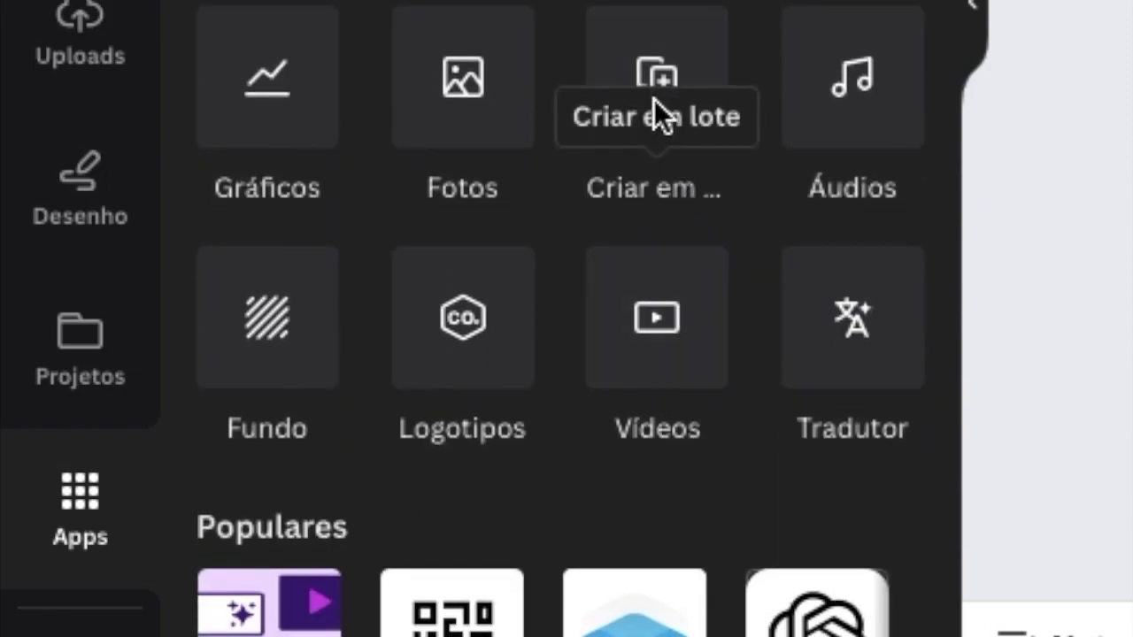
left_click(654, 100)
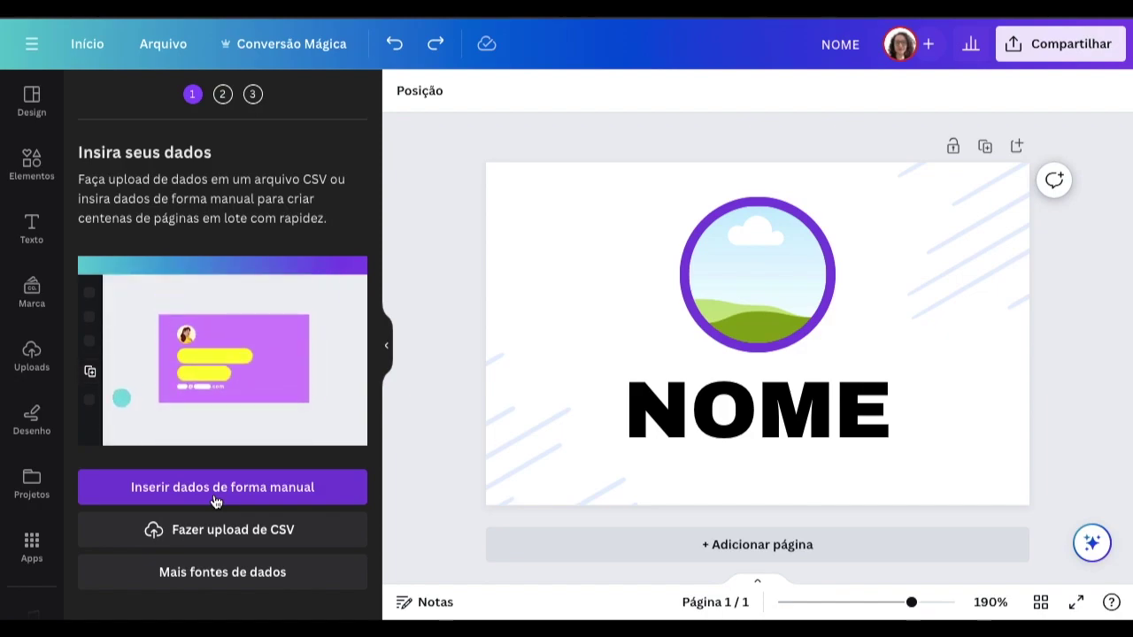
left_click(216, 574)
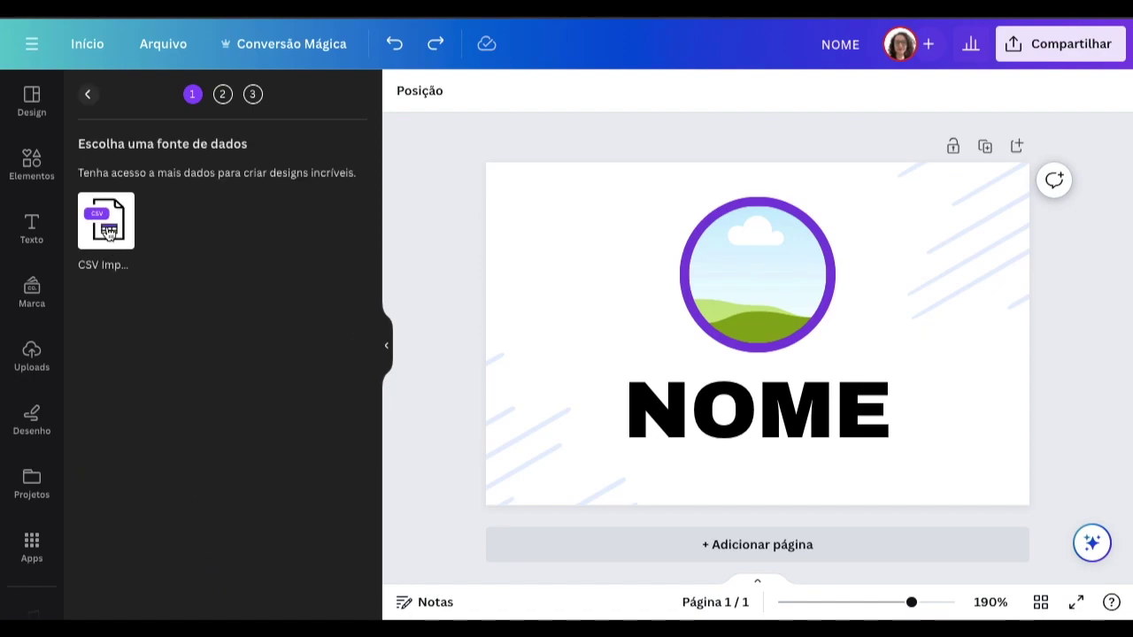
- Look at the CSV import source, return to the data entry options and open the table for manual data entry
left_click(107, 233)
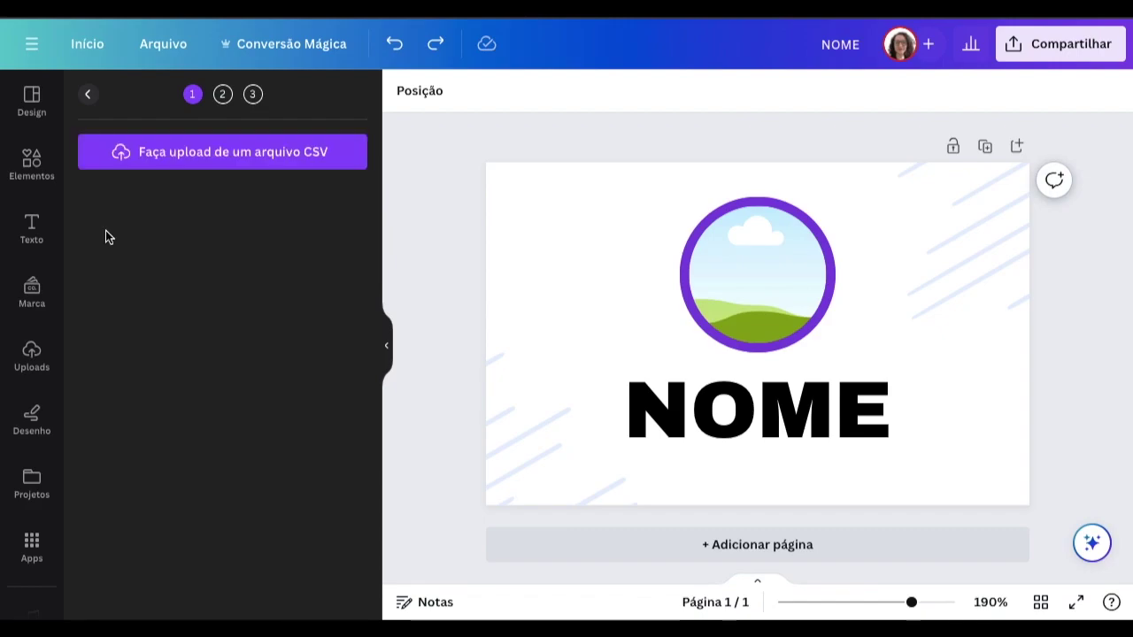
left_click(87, 95)
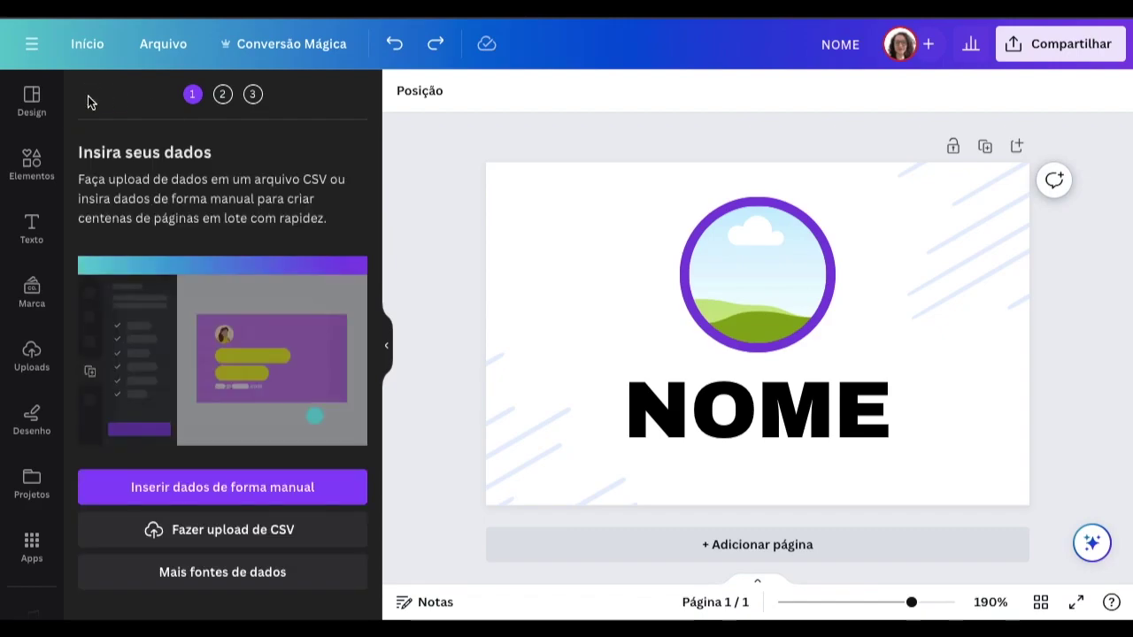
left_click(227, 492)
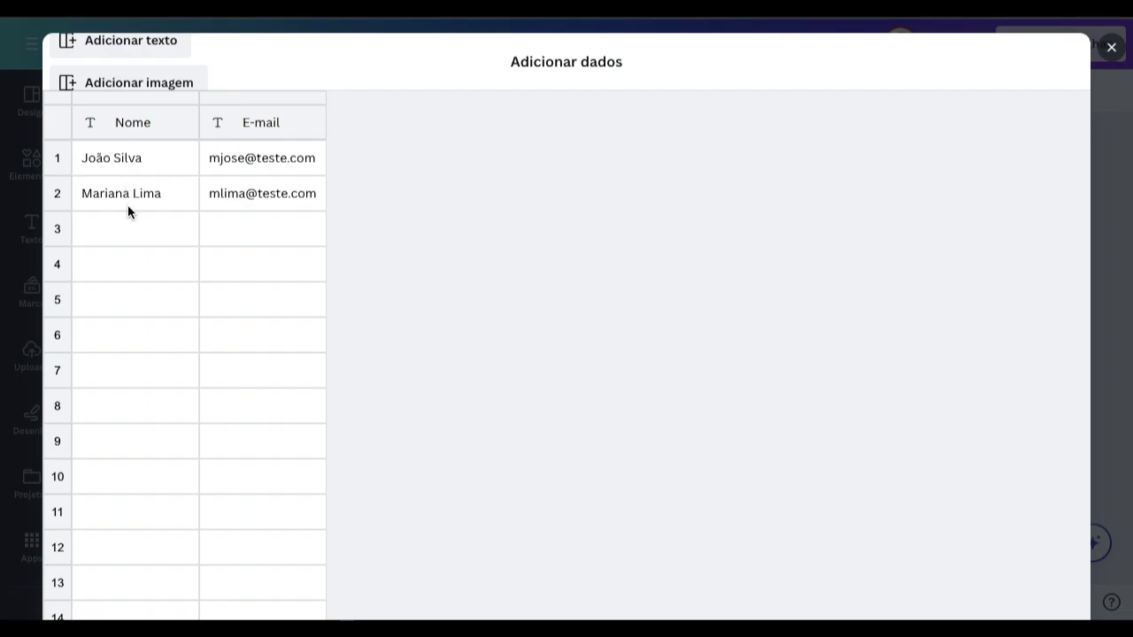
- Replace the two sample full names in rows 1 and 2 of the Nome column with first names only
left_click(126, 239)
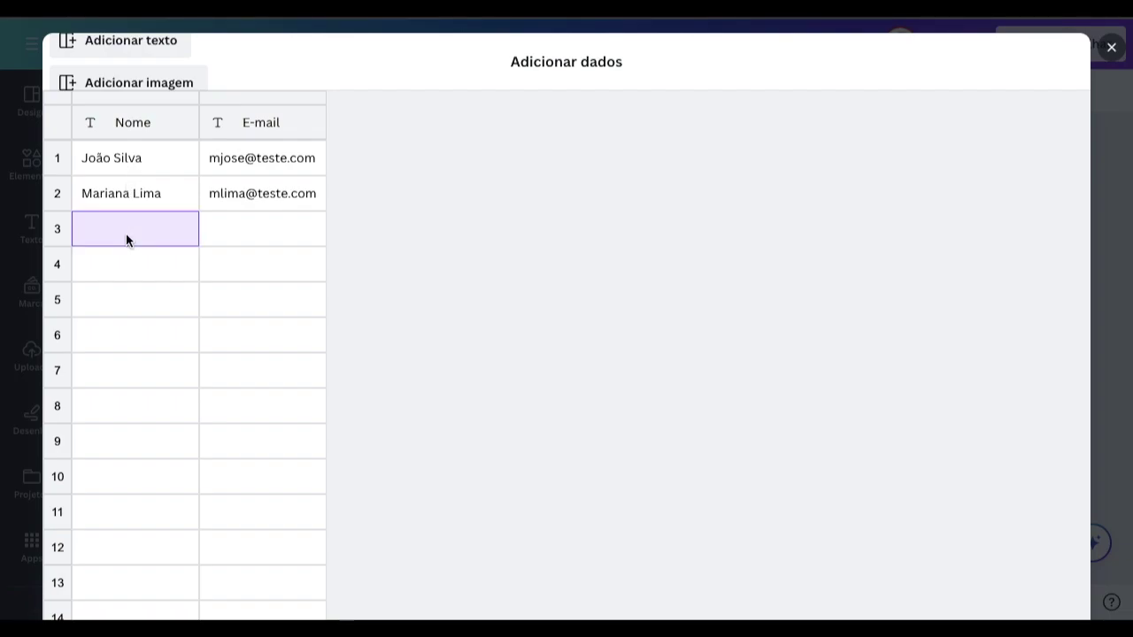
left_click(170, 159)
key("BackSpace")
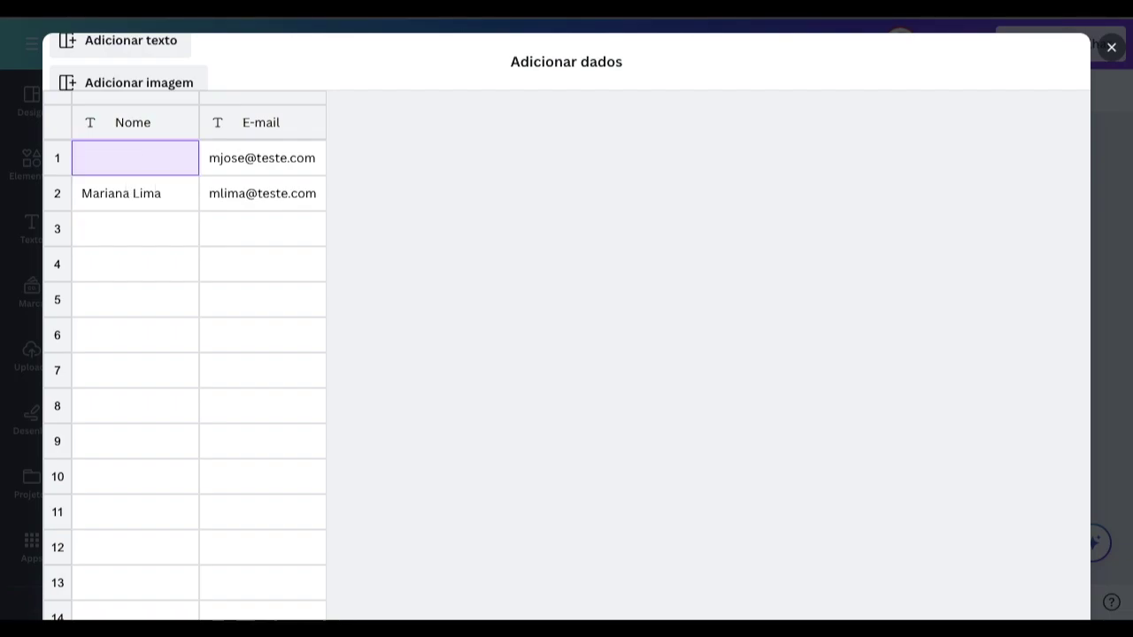
type("João")
key("Return")
type("Ma")
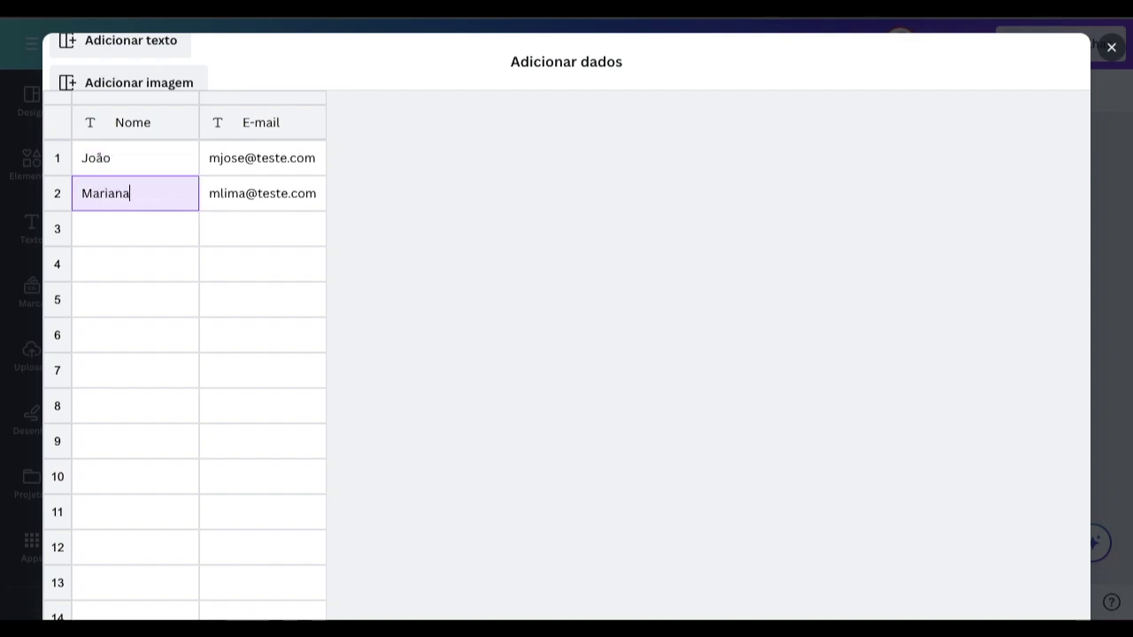
key("Return")
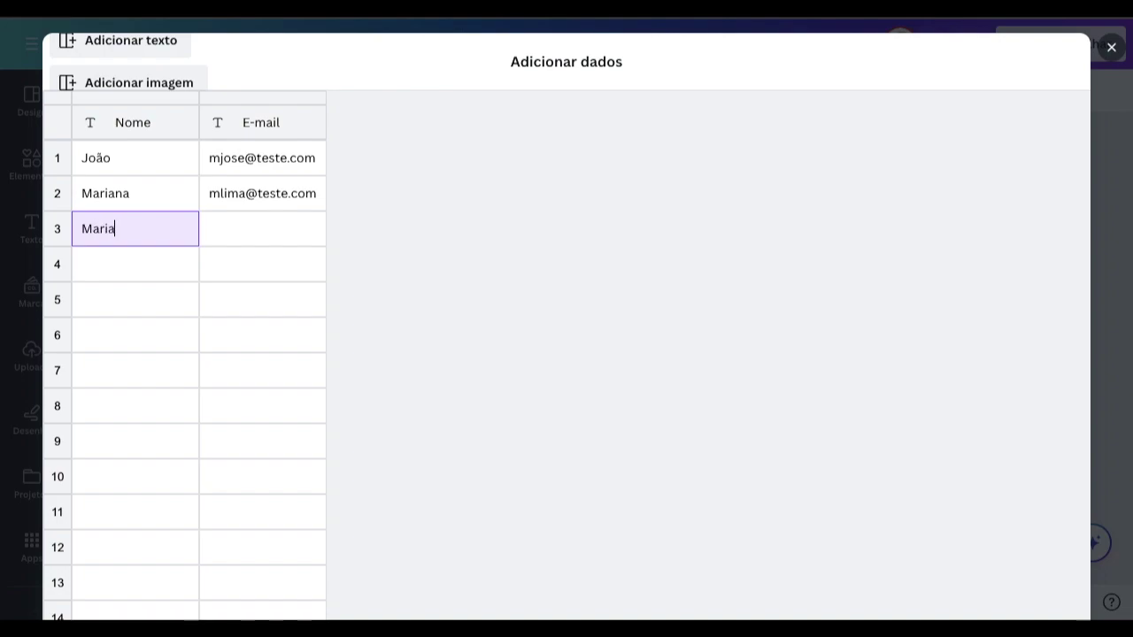
- Enter four more first names in rows 3 to 6 of the Nome column
key("Return")
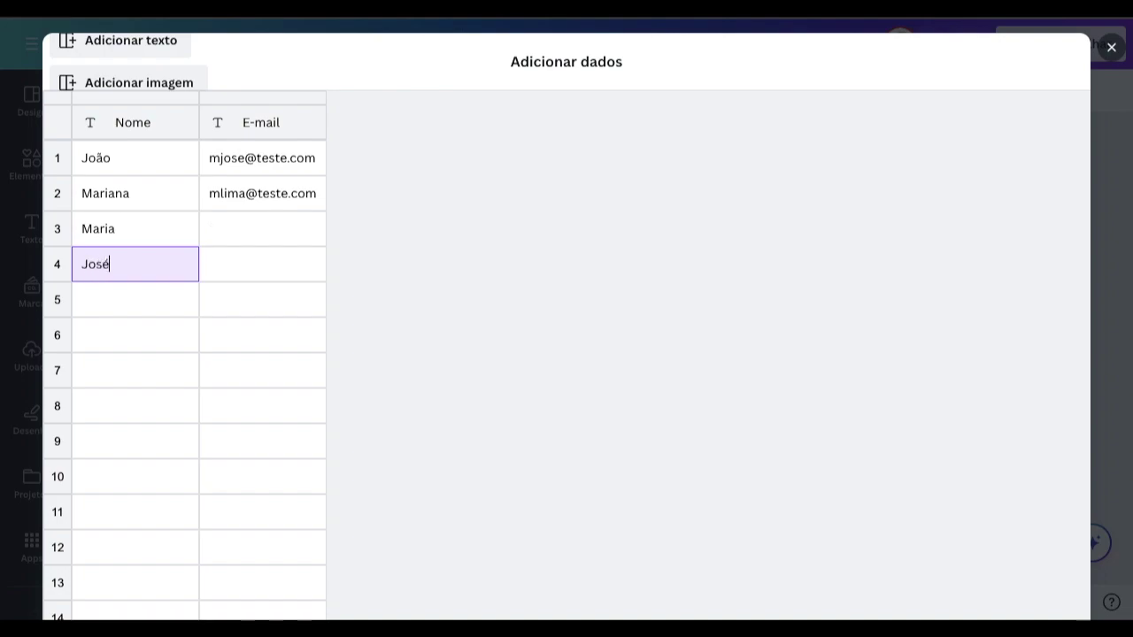
key("Return")
type("Carlos")
key("Return")
type("Roberta")
key("Return")
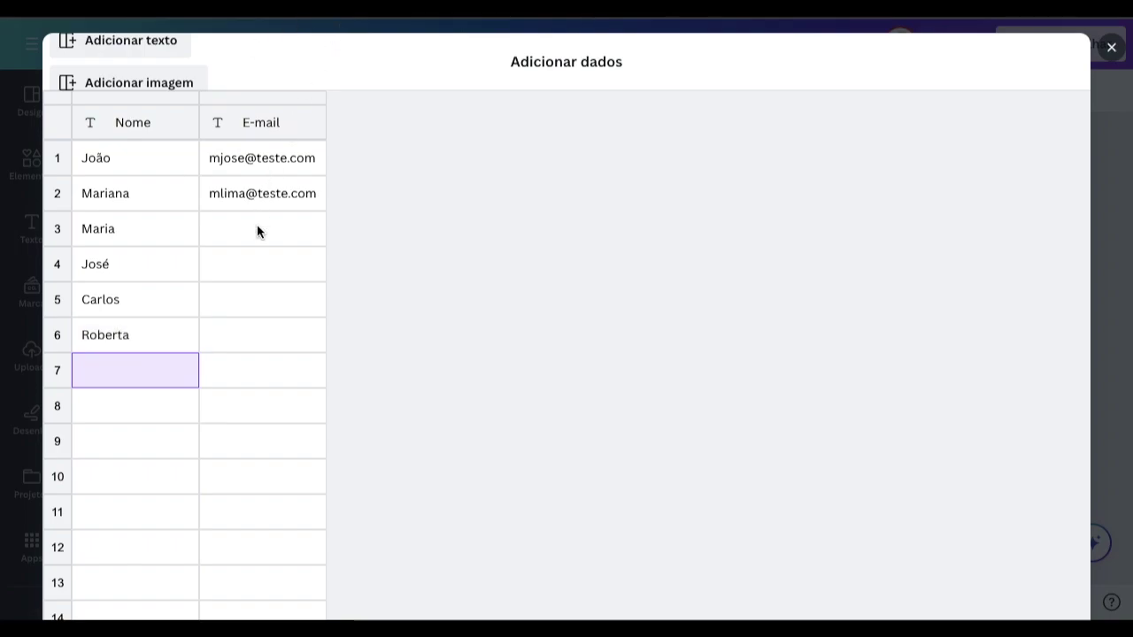
- Clear the two sample e-mail addresses from rows 1 and 2 of the E-mail column
left_click(264, 124)
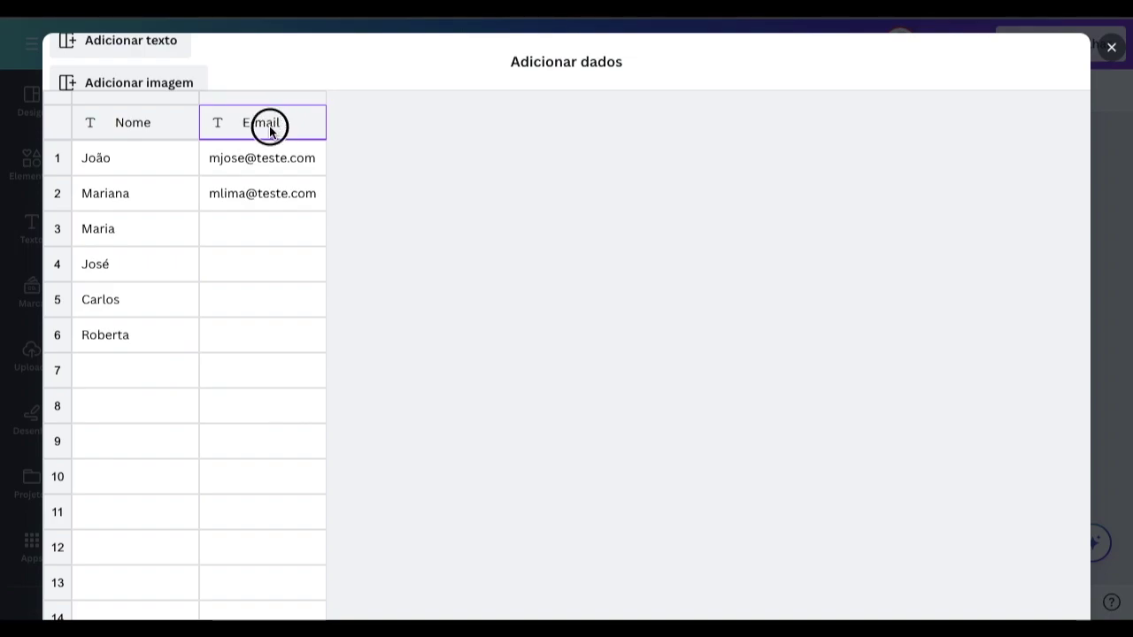
left_click(270, 148)
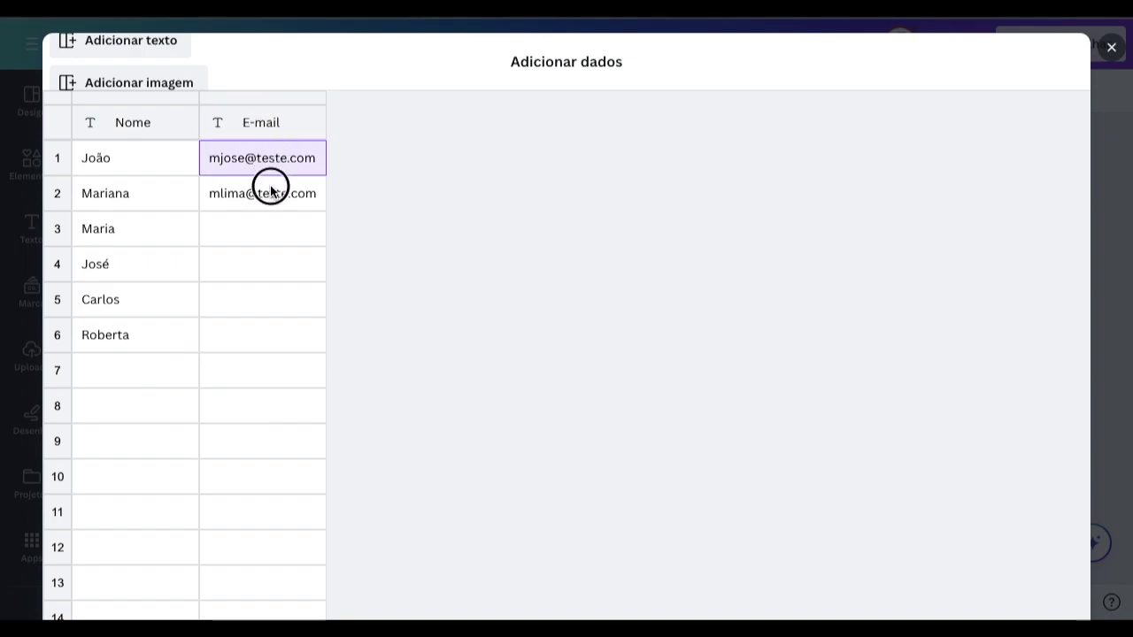
left_click(258, 165)
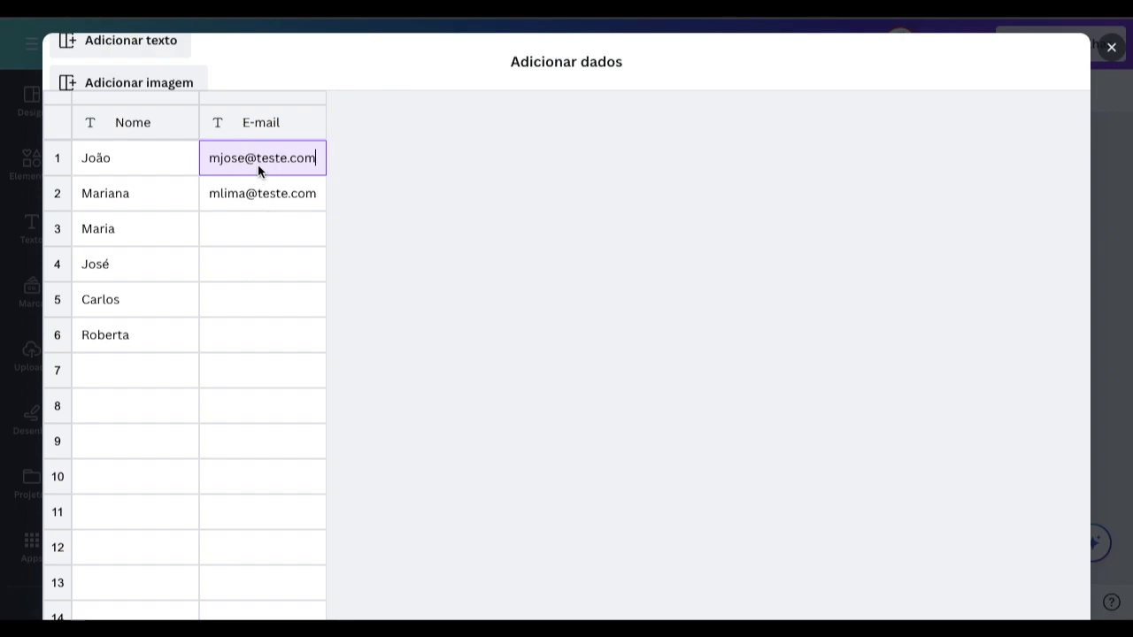
key("BackSpace")
key("BackSpace")
left_click(274, 191)
key("BackSpace")
key("BackSpace")
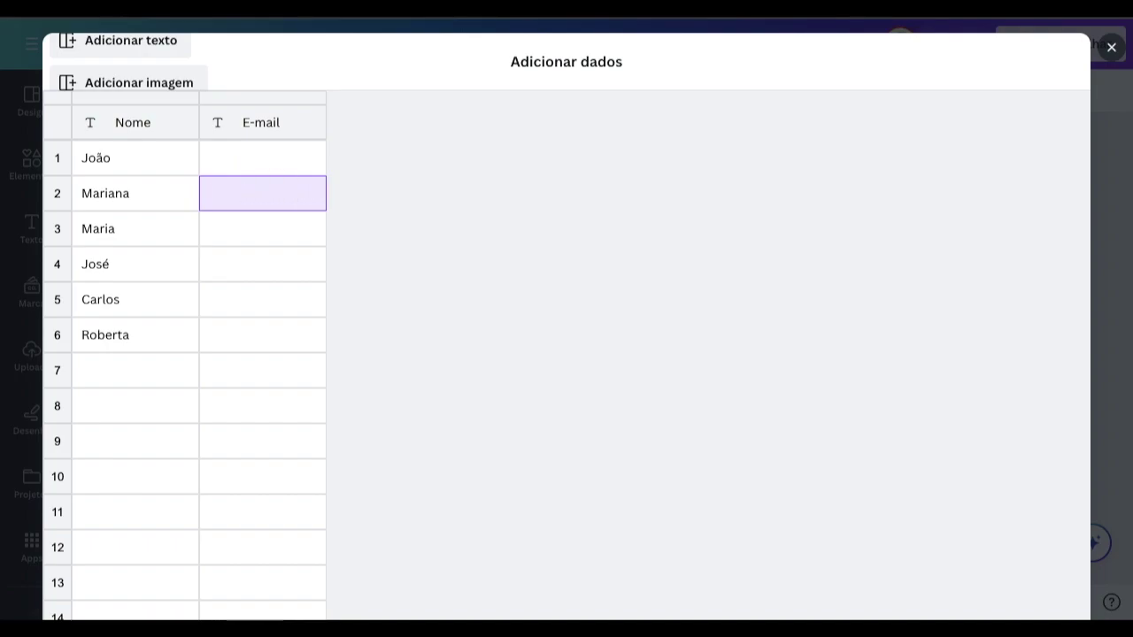
- Delete the "E-mail" heading so the table's second column has no title
left_click(280, 126)
key("BackSpace")
key("BackSpace")
key("BackSpace")
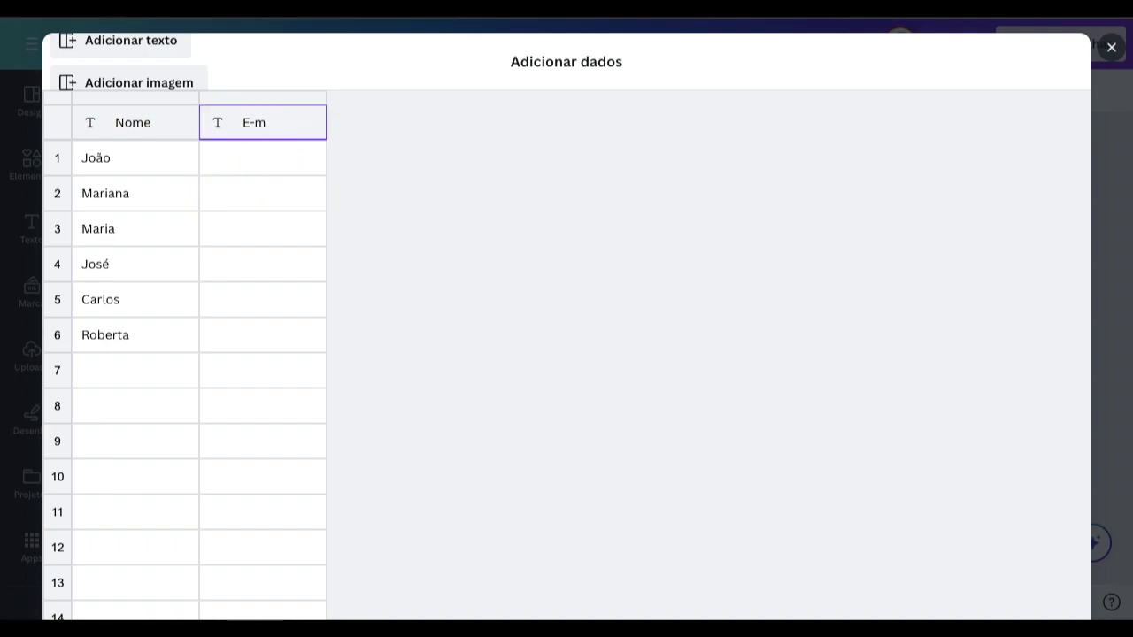
key("BackSpace")
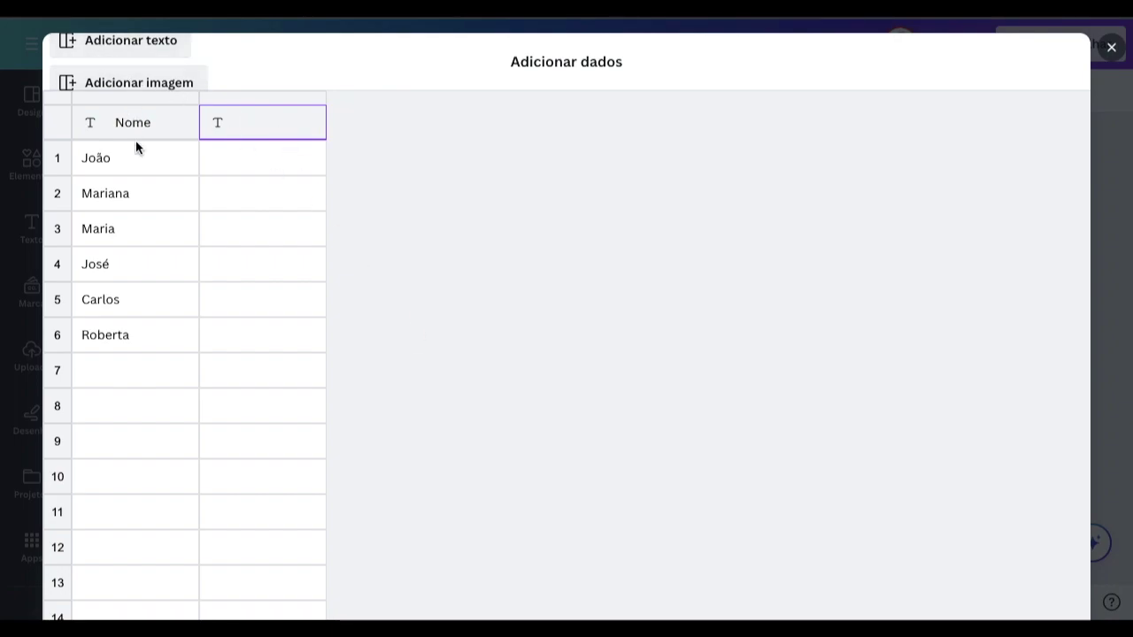
- Check the table down to its last rows and confirm the manually entered data
scroll(146, 79, "down", 1)
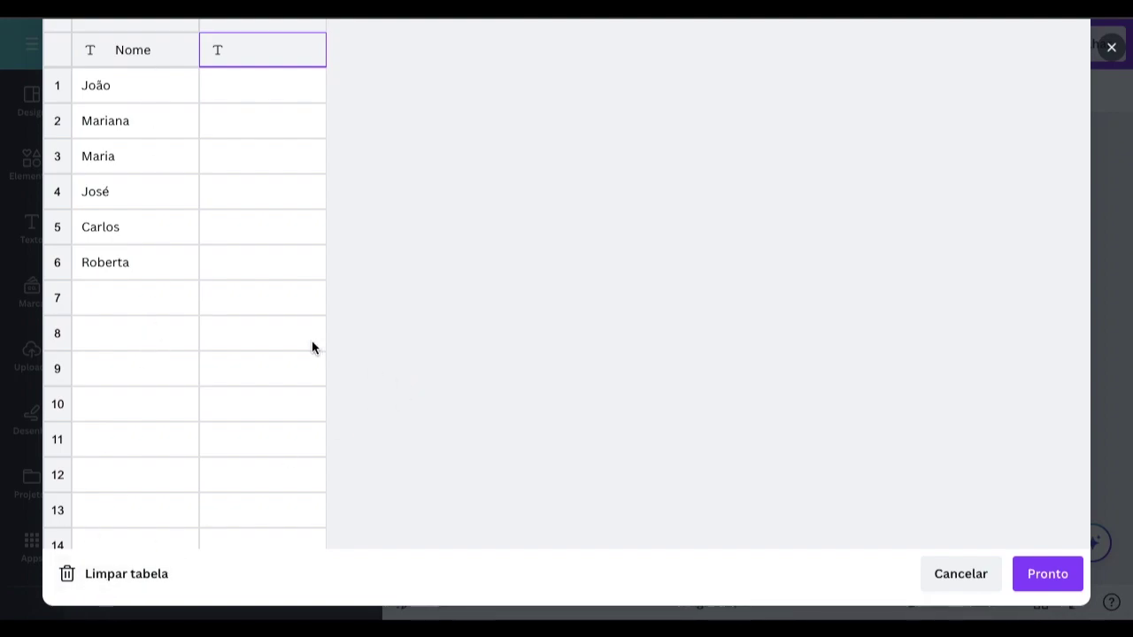
scroll(314, 346, "up", 1)
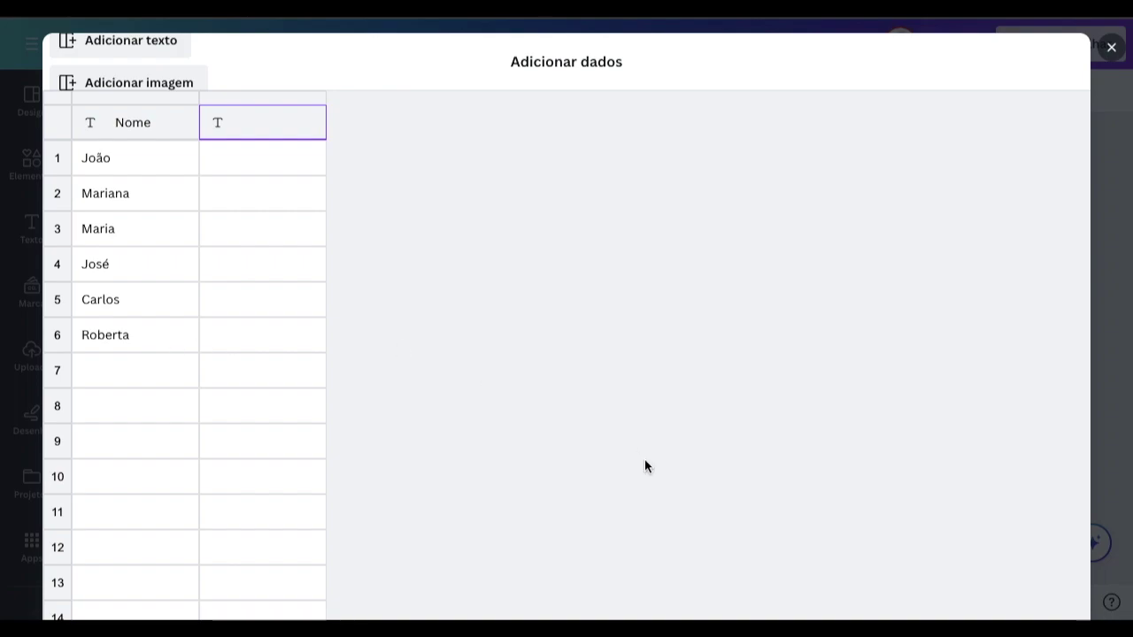
scroll(644, 466, "down", 3)
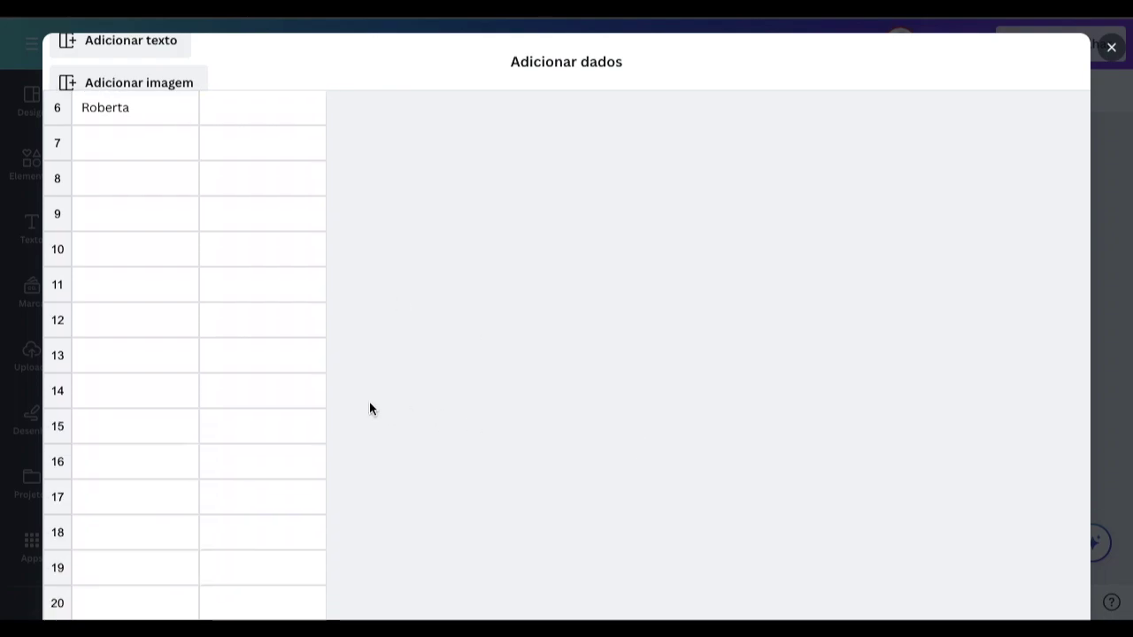
scroll(369, 408, "down", 1)
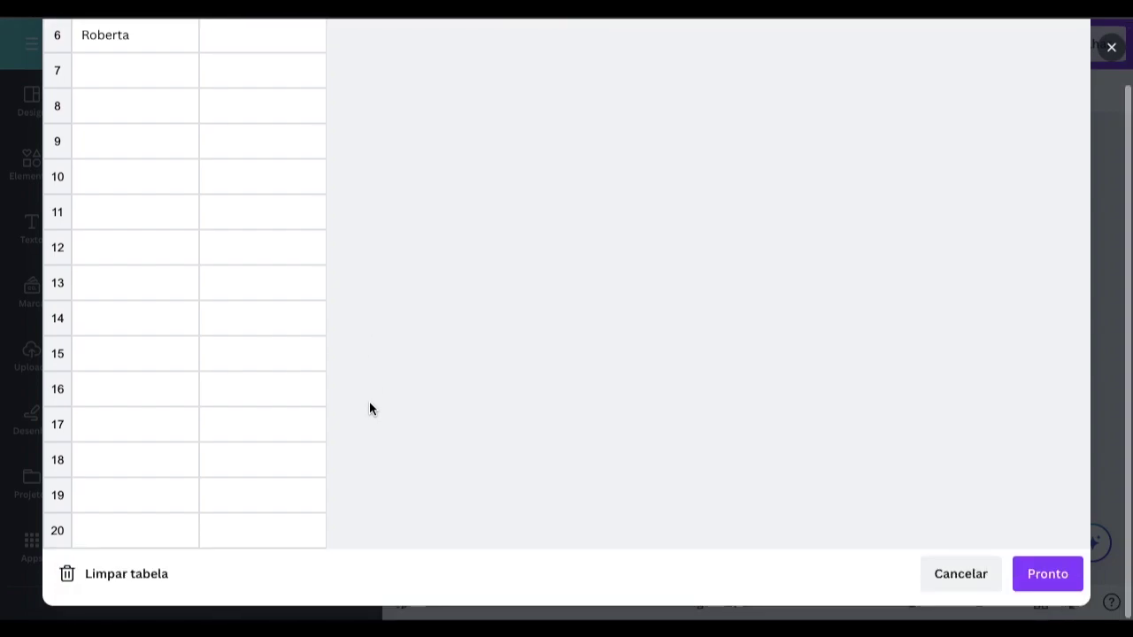
left_click(1047, 573)
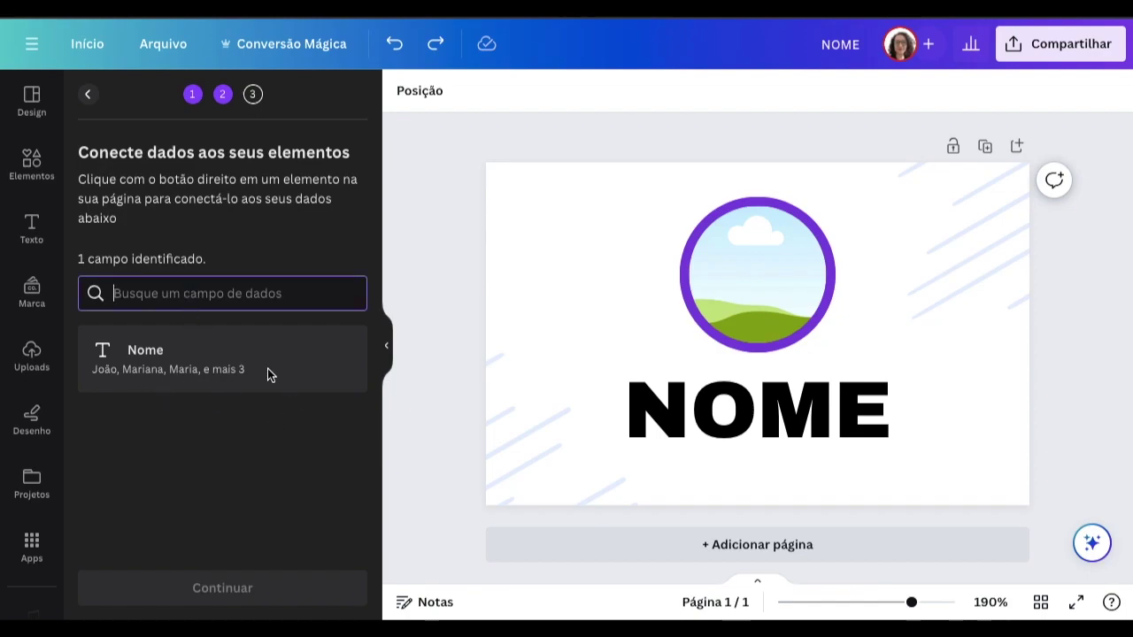
- Search the data fields for "nome", connect the badge's "NOME" title to the Nome field and proceed to applying the data
type("nome")
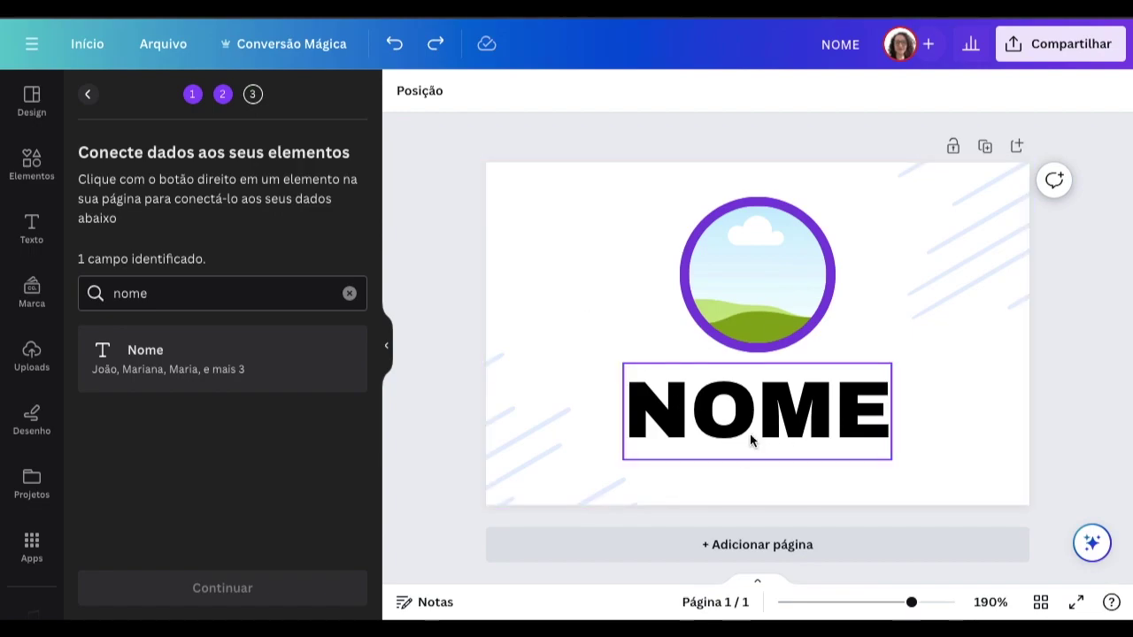
right_click(719, 399)
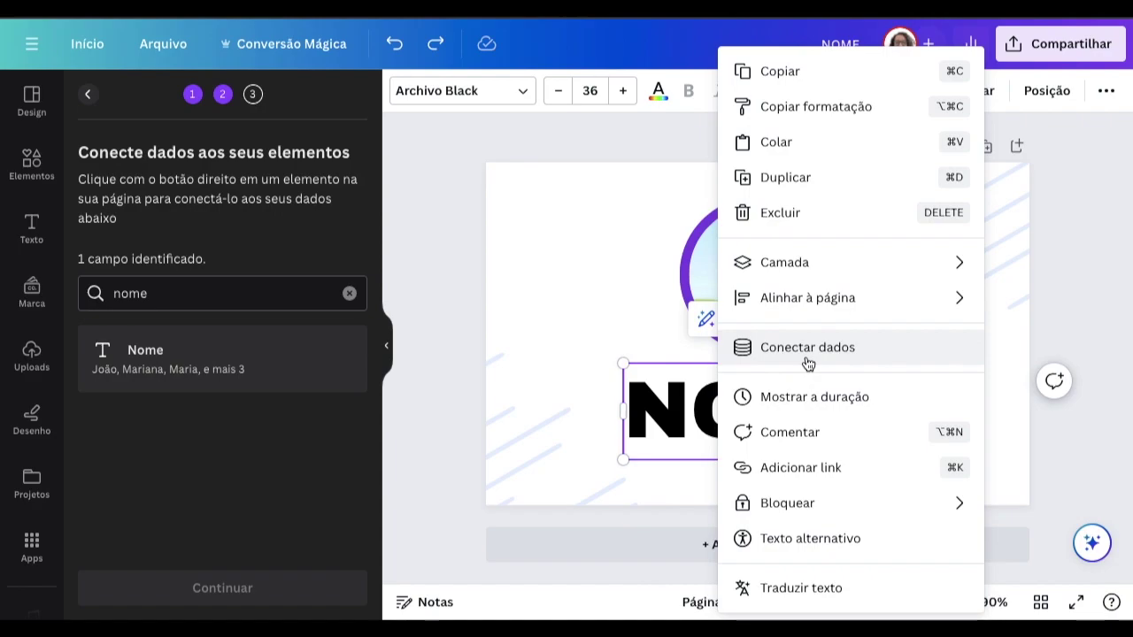
left_click(806, 354)
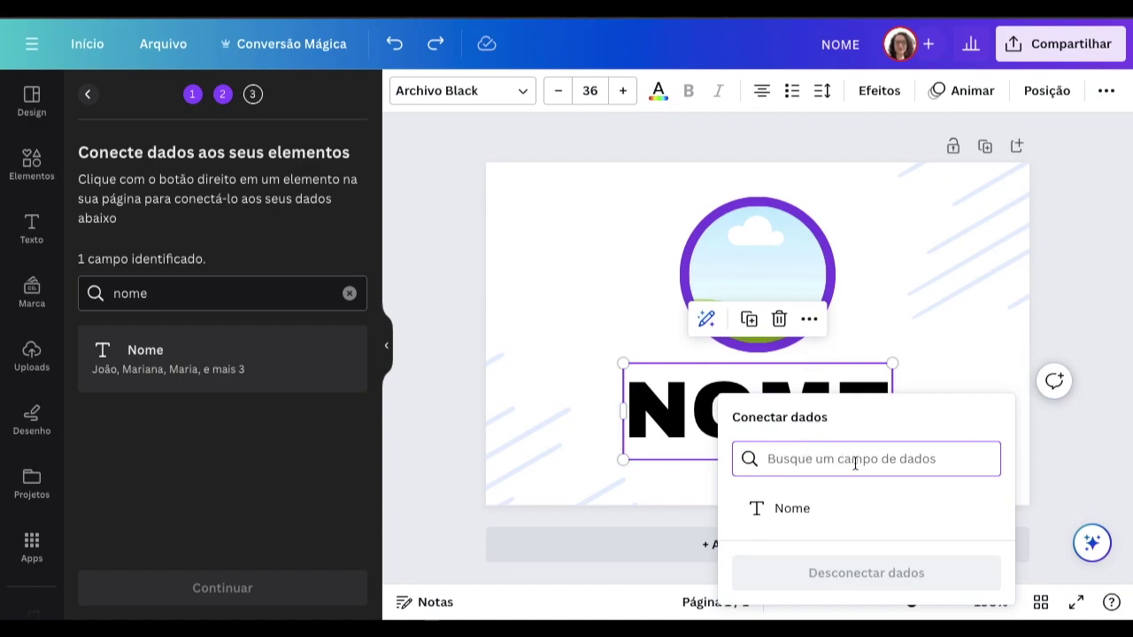
left_click(794, 510)
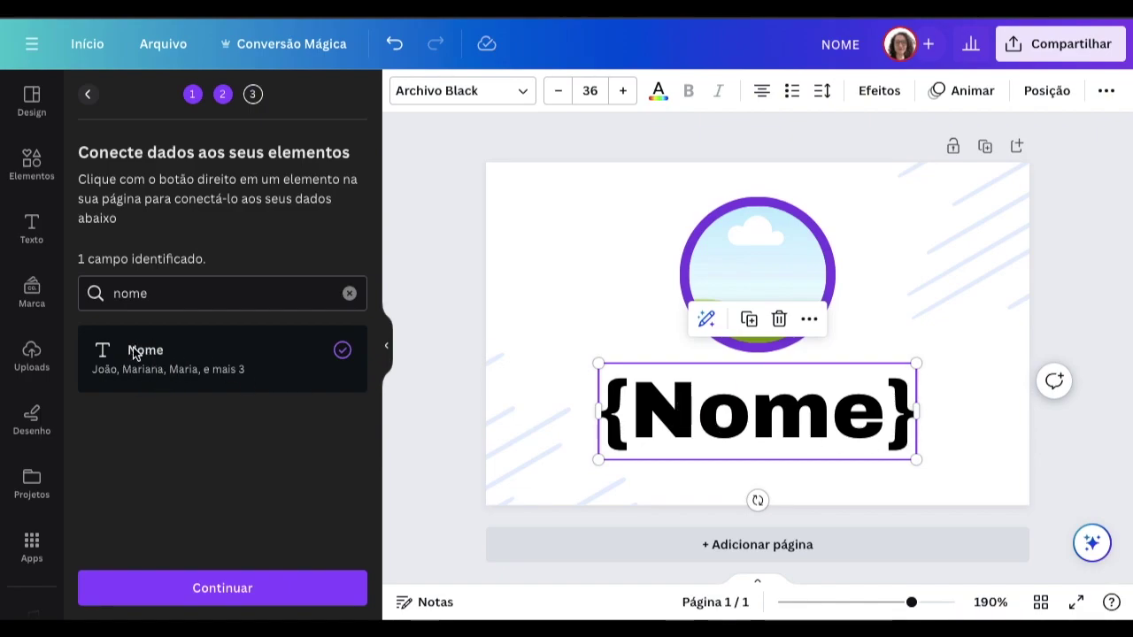
left_click(223, 597)
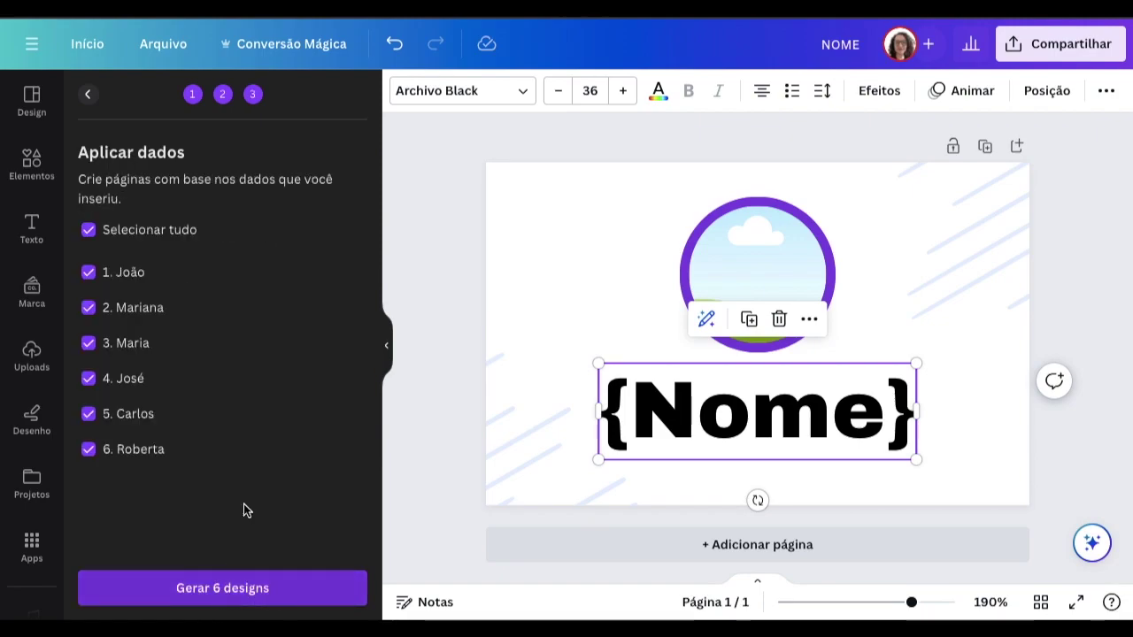